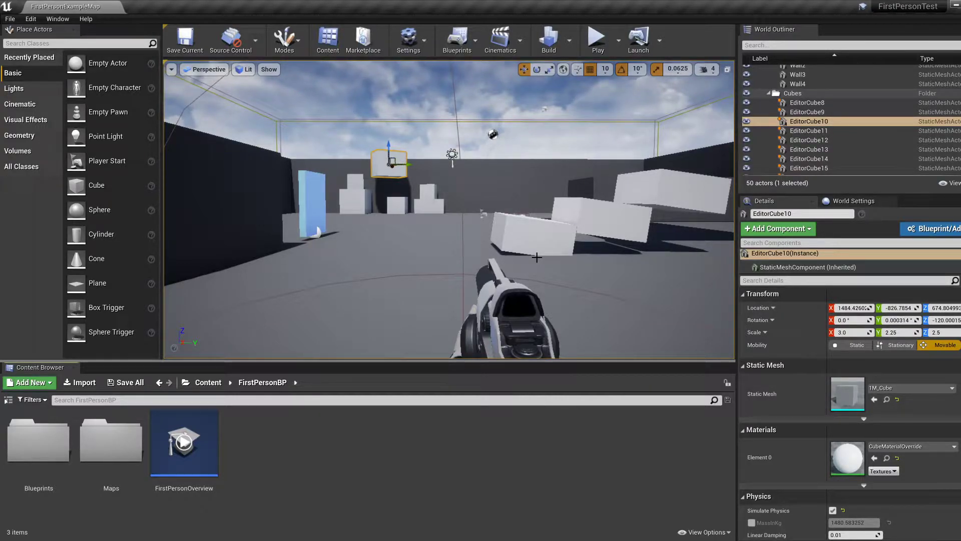
Step: Duplicate the brick wall cube beside the floor and move the copy to about X -1042, Y -470
right_drag(542, 225, 281, 228)
click(429, 182)
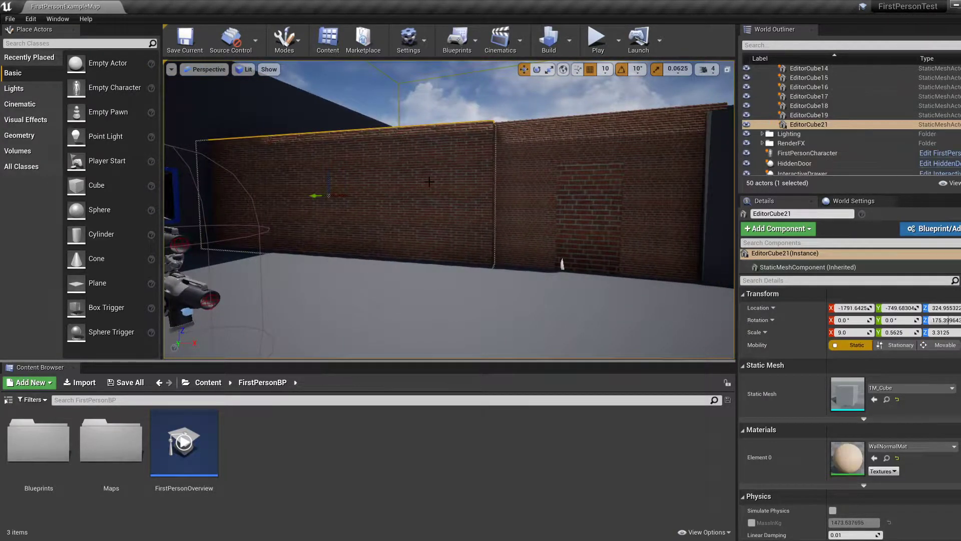
key(ctrl+w)
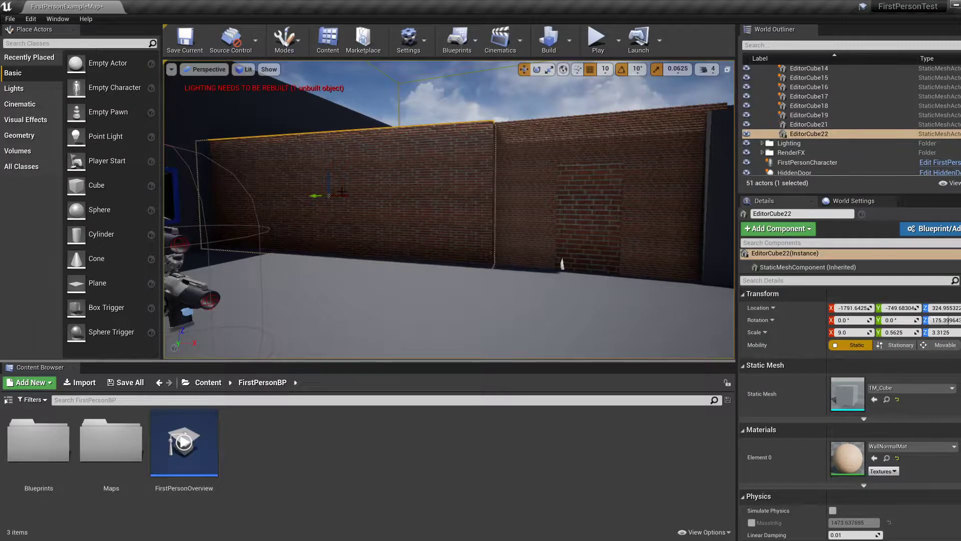
right_drag(419, 185, 408, 180)
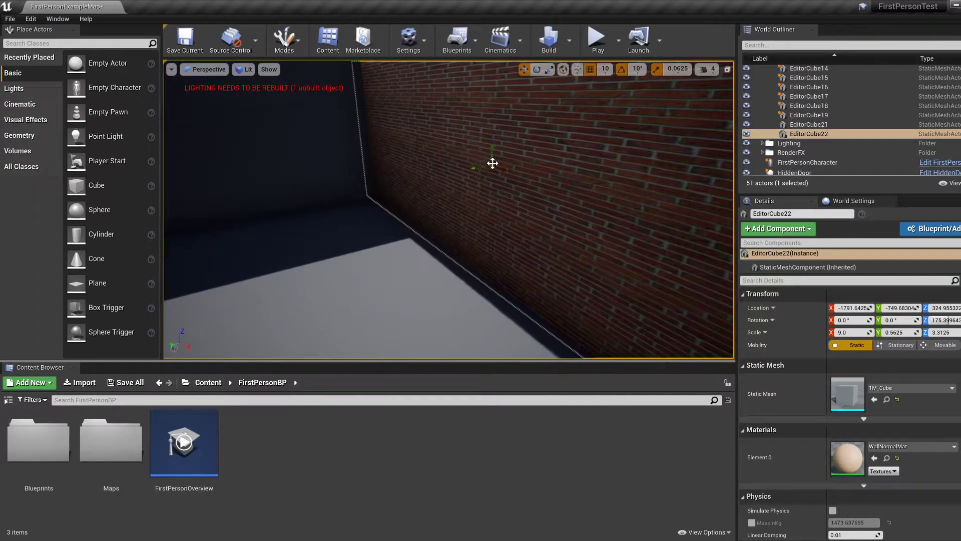
drag(478, 165, 219, 219)
right_drag(178, 234, 335, 243)
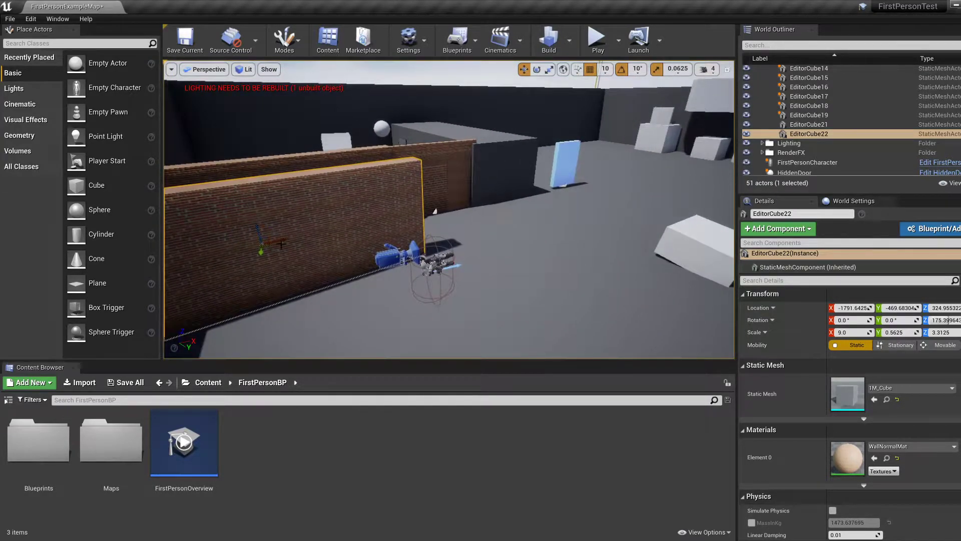
drag(280, 241, 506, 214)
Step: Thin the duplicated brick wall by scaling it along Y to 0.0625
mouse_move(515, 249)
right_down()
mouse_move(590, 245)
mouse_move(571, 232)
mouse_move(607, 237)
mouse_move(614, 229)
mouse_move(521, 253)
right_up()
key(r)
drag(435, 204, 448, 204)
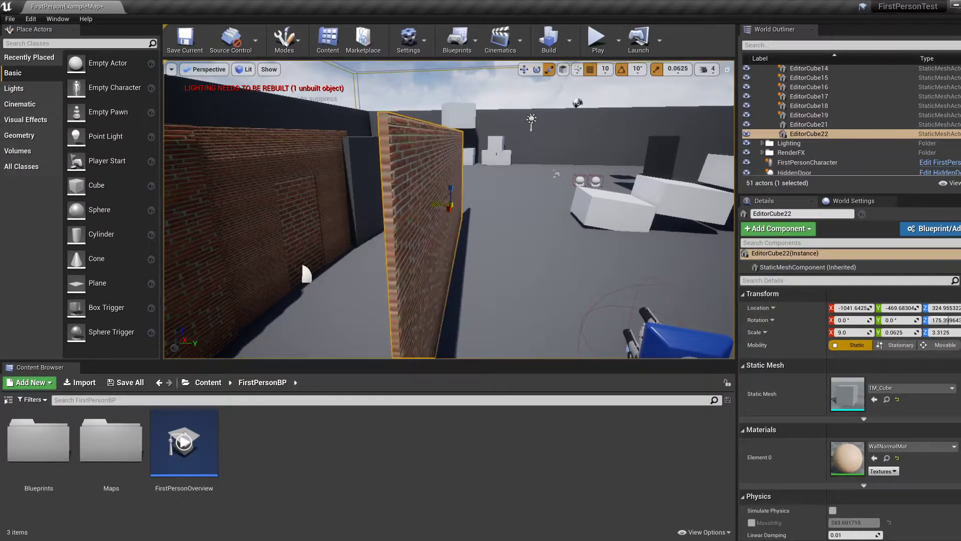
right_drag(450, 200, 330, 193)
key(w)
Step: Play the level to view the thin brick wall from the player's viewpoint, and stop the session
click(597, 38)
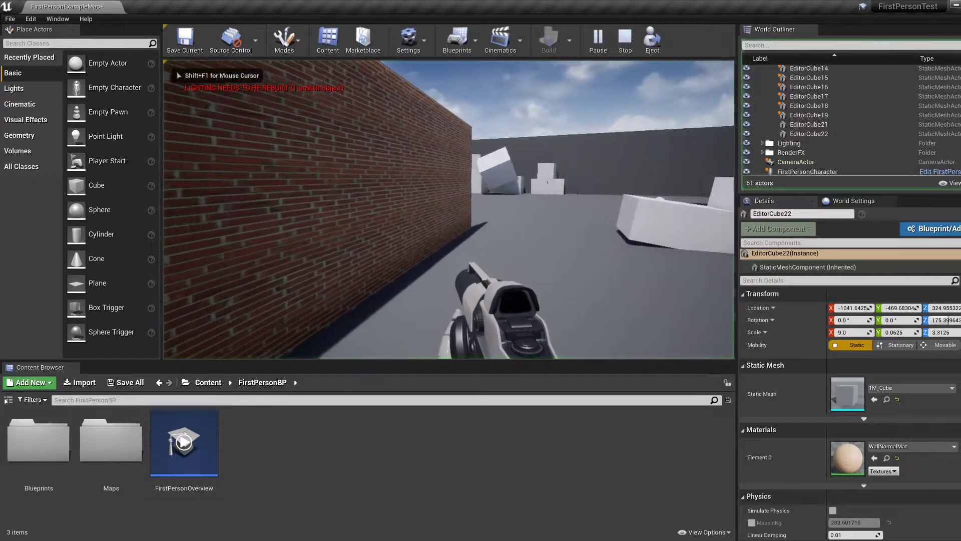
key(shift+F1)
key(Escape)
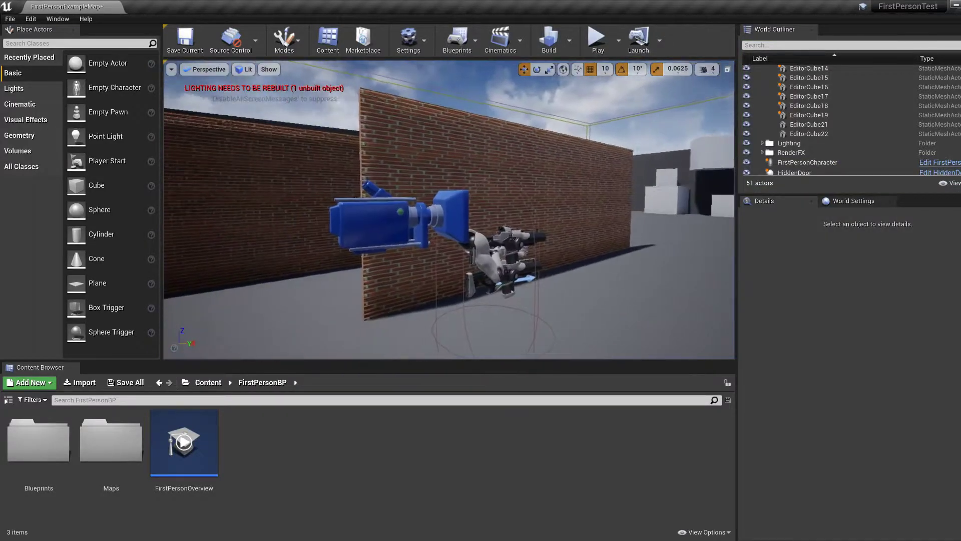
Step: Locate the thin wall's material WallNormalMat in the project files, duplicate it as WallNormalMat_2 and open the copy for editing
mouse_move(548, 210)
right_down()
mouse_move(521, 235)
mouse_move(541, 215)
mouse_move(556, 220)
mouse_move(548, 210)
right_up()
click(548, 210)
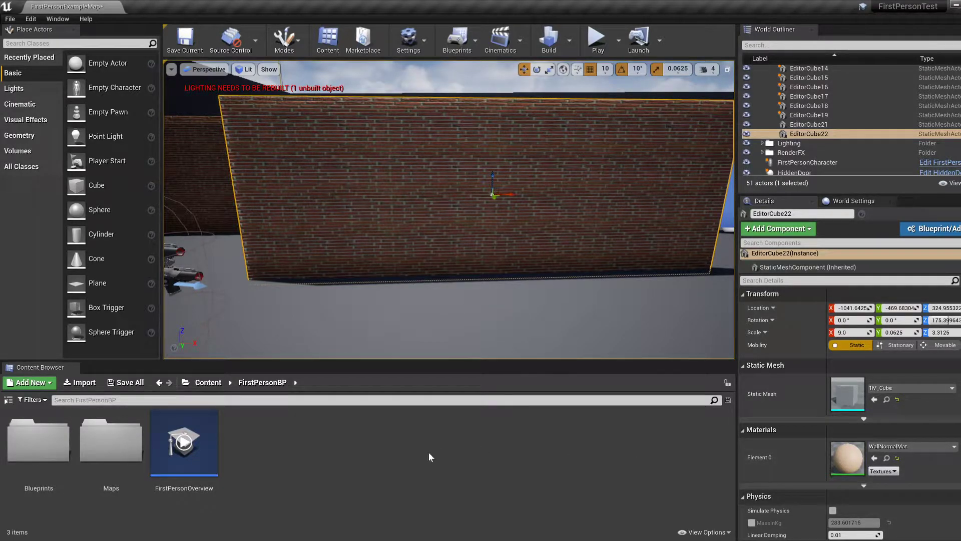
click(887, 457)
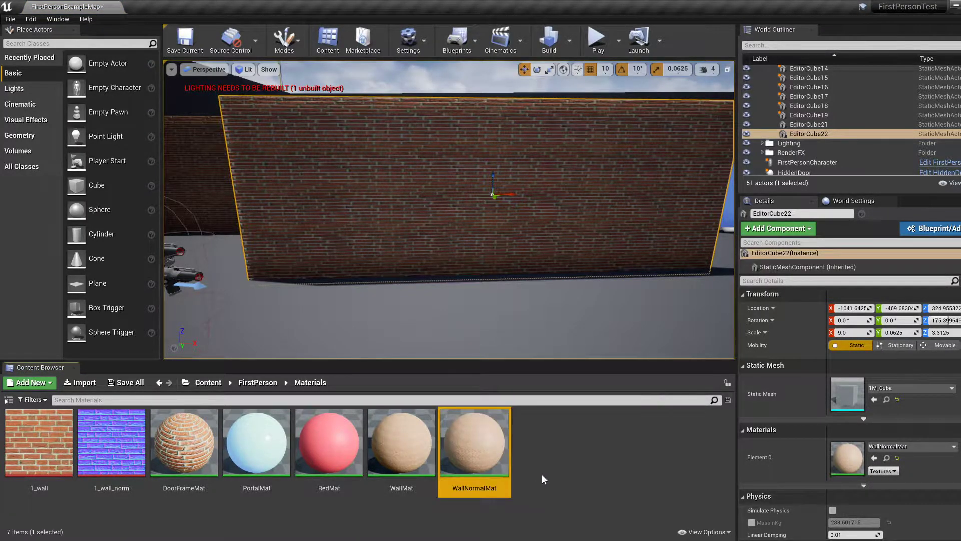
key(ctrl+w)
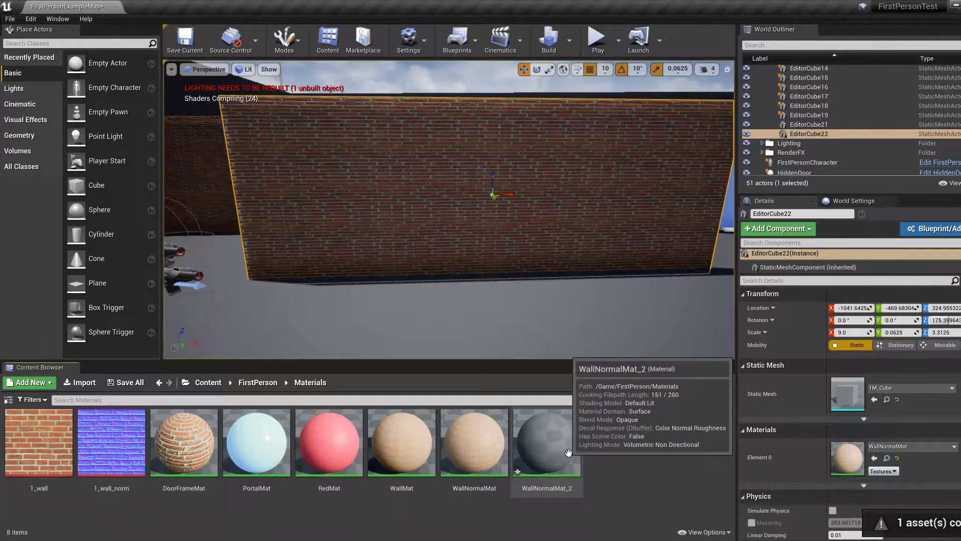
double_click(559, 447)
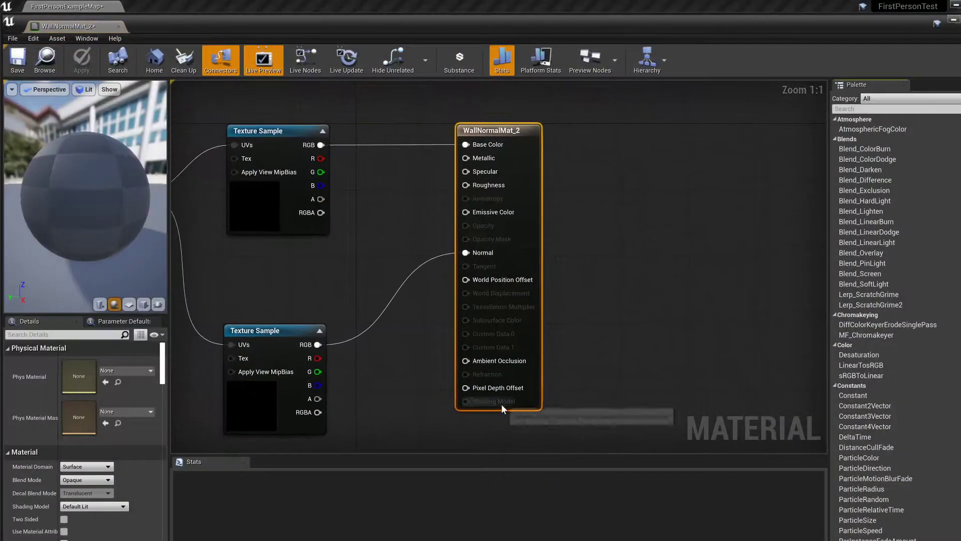
Step: Break the normal texture's output link to Normal and all links of the brick colour texture node
right_drag(413, 403, 520, 381)
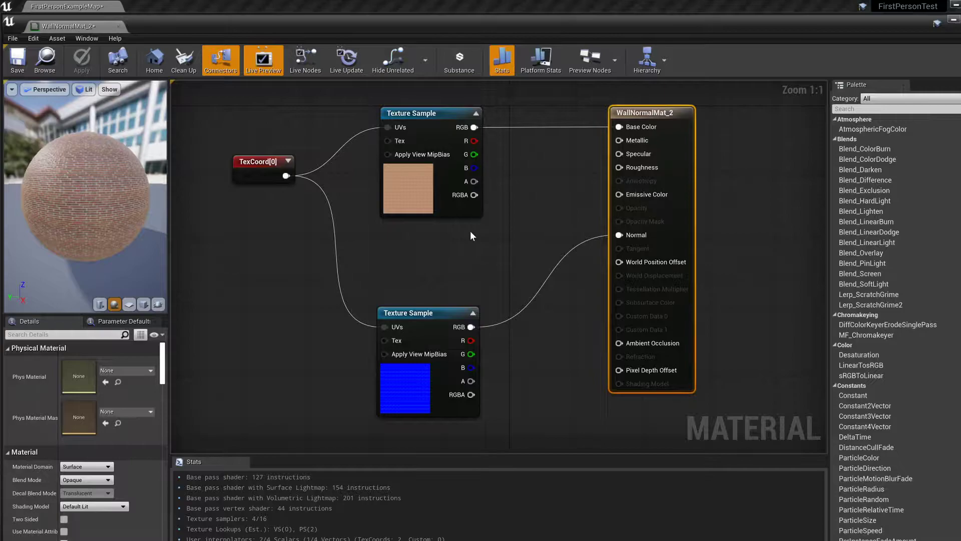
scroll(506, 262, down, 1)
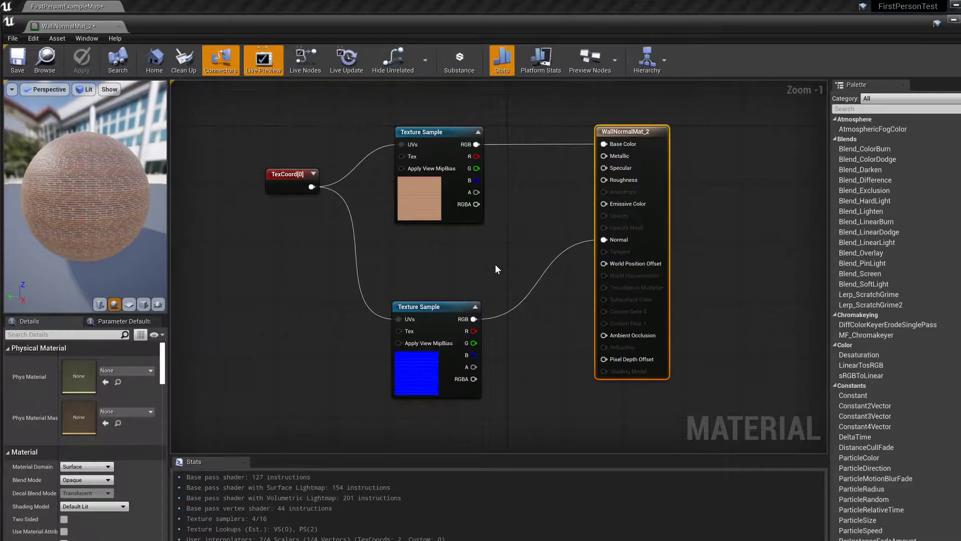
right_click(473, 319)
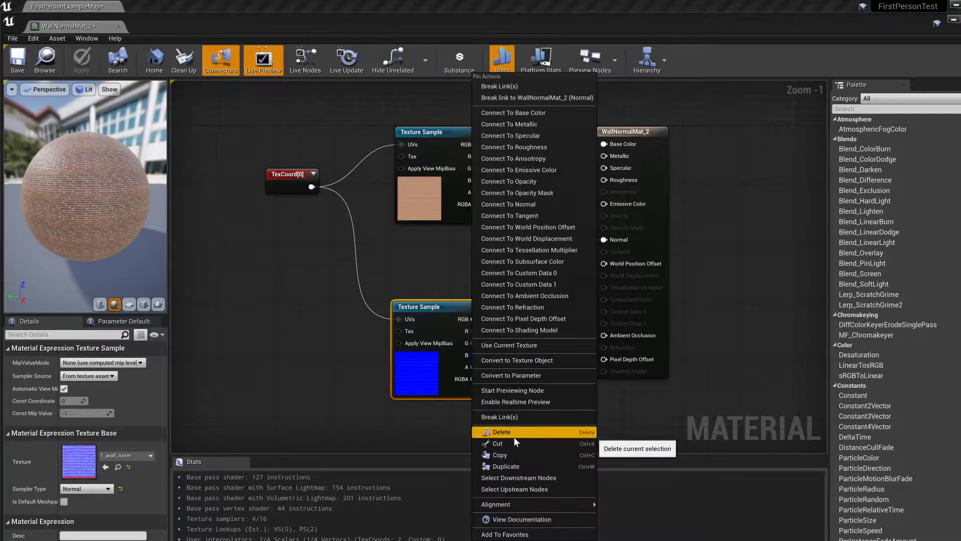
click(501, 87)
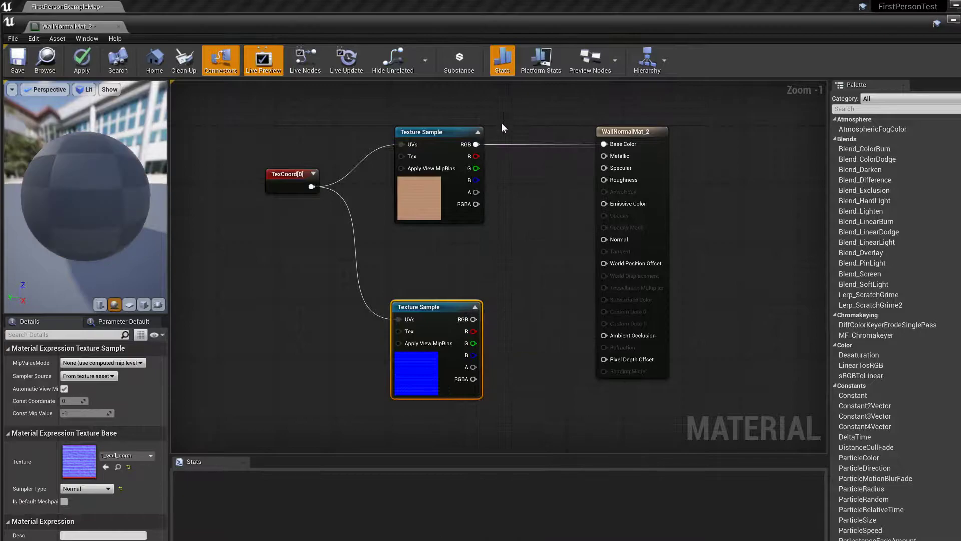
right_click(476, 144)
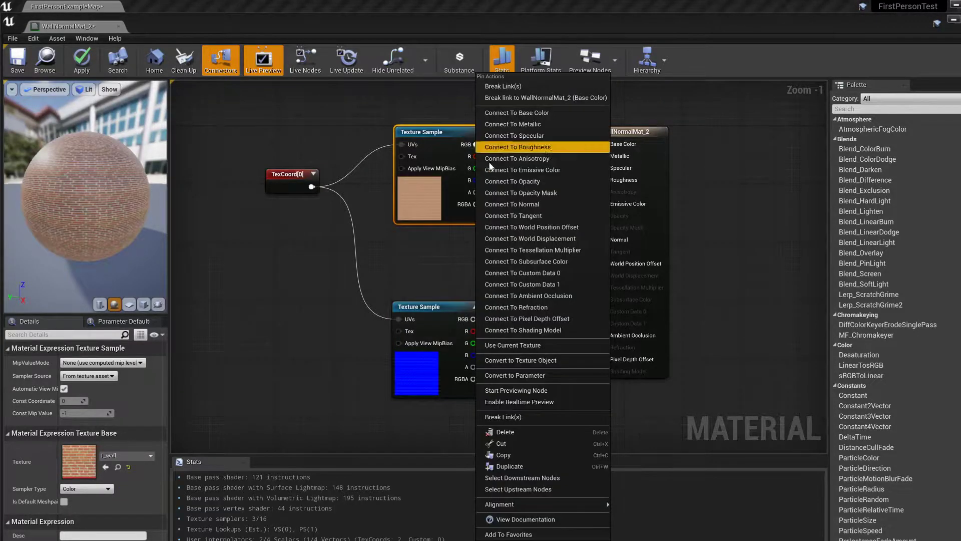
click(533, 416)
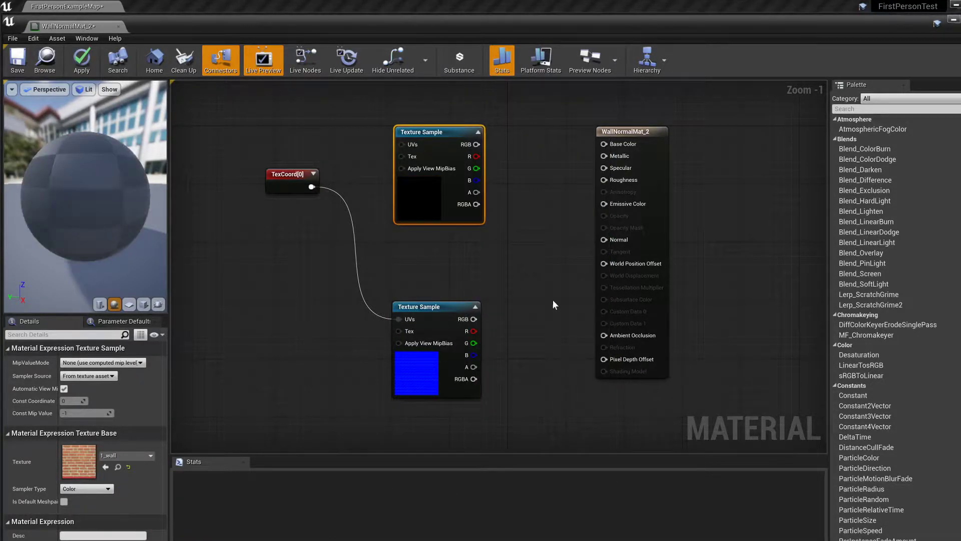
Step: Set the material's blend mode to Translucent, keeping the material domain as Surface
click(654, 159)
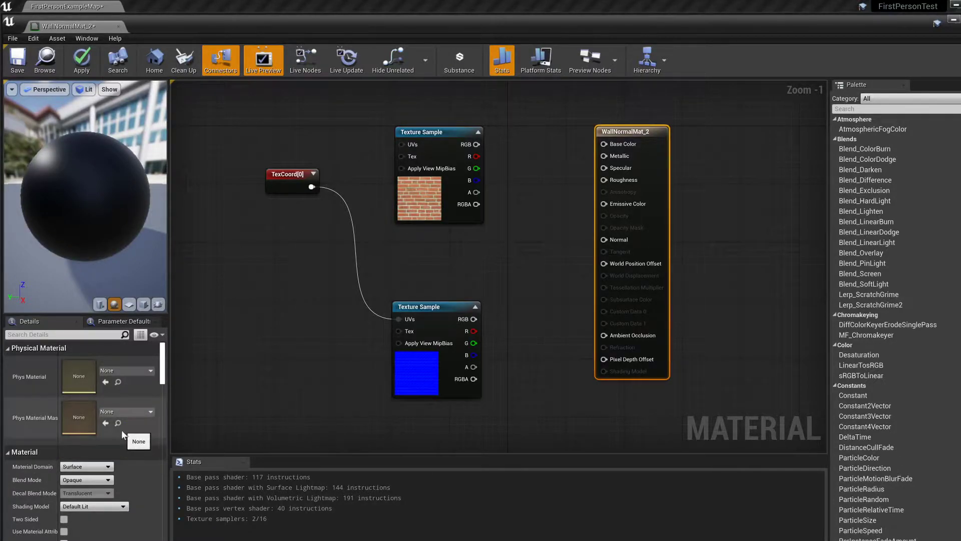
scroll(115, 446, down, 1)
click(109, 446)
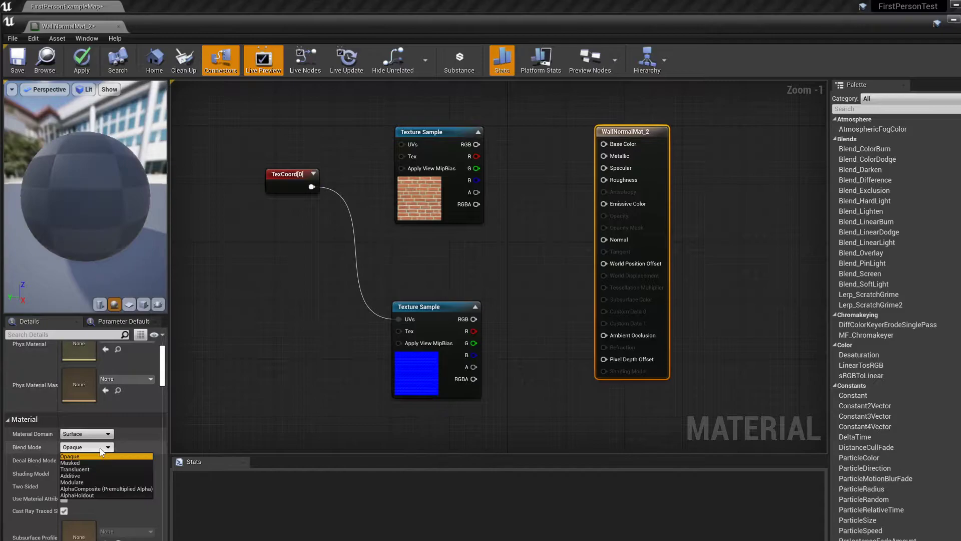
click(101, 456)
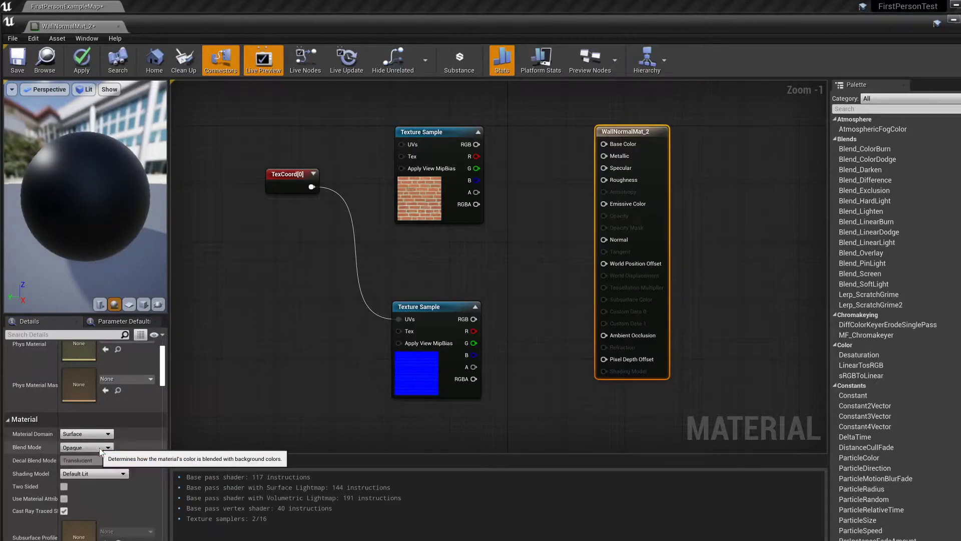
click(100, 434)
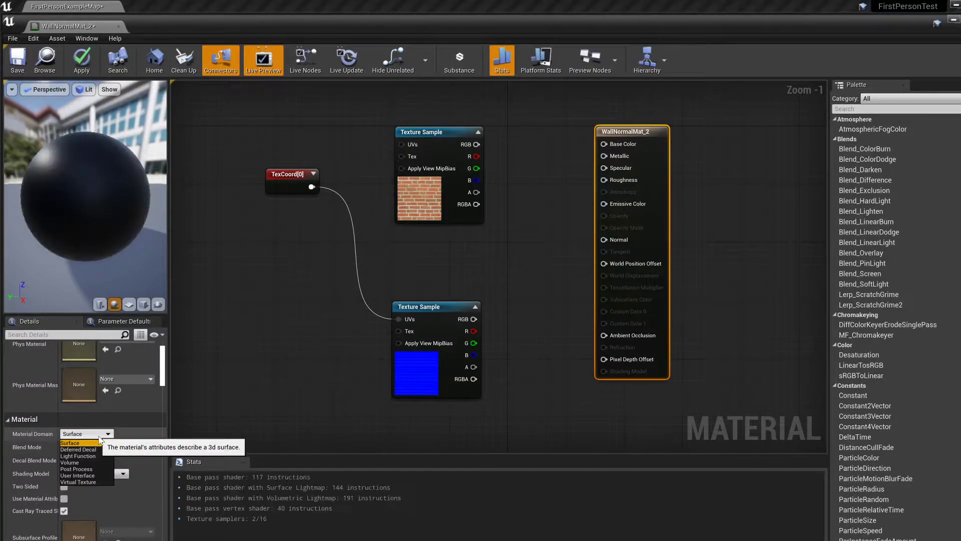
click(99, 442)
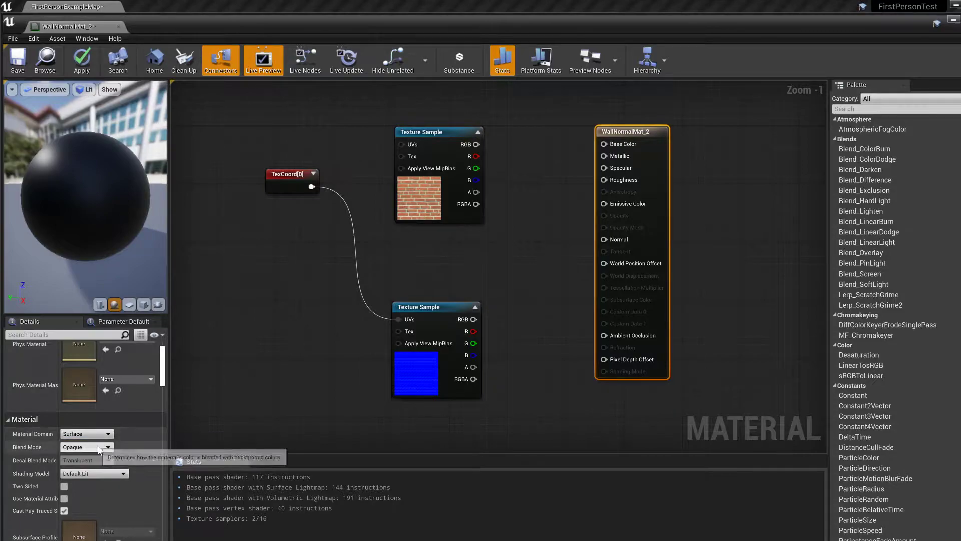
click(99, 448)
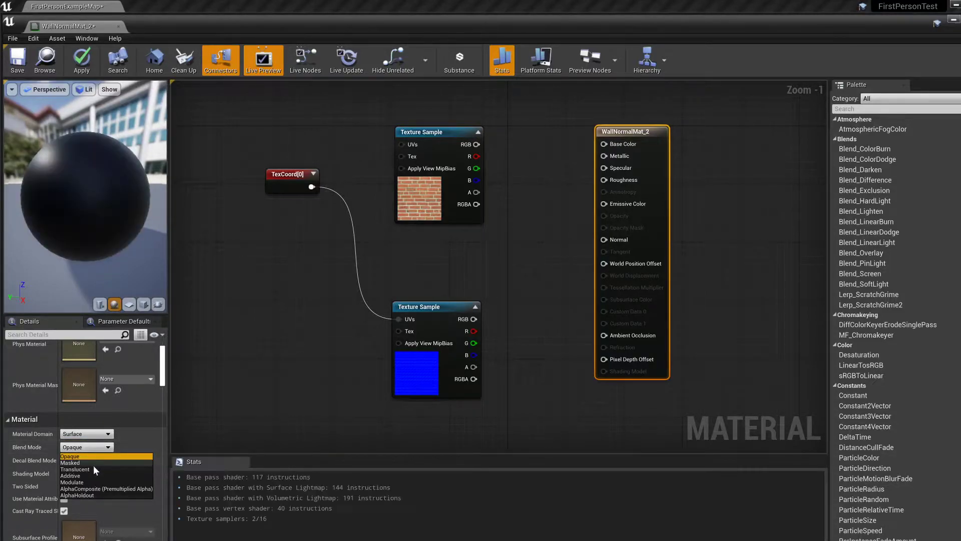
click(92, 469)
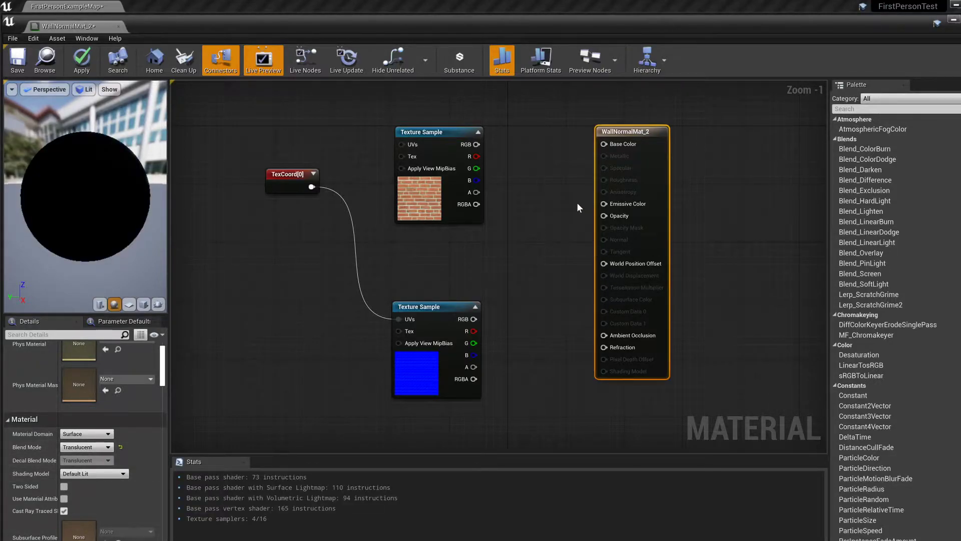
Step: Dock the WallNormalMat_2 material editor into the main editor window beside the level
right_drag(571, 236, 543, 232)
scroll(543, 232, up, 1)
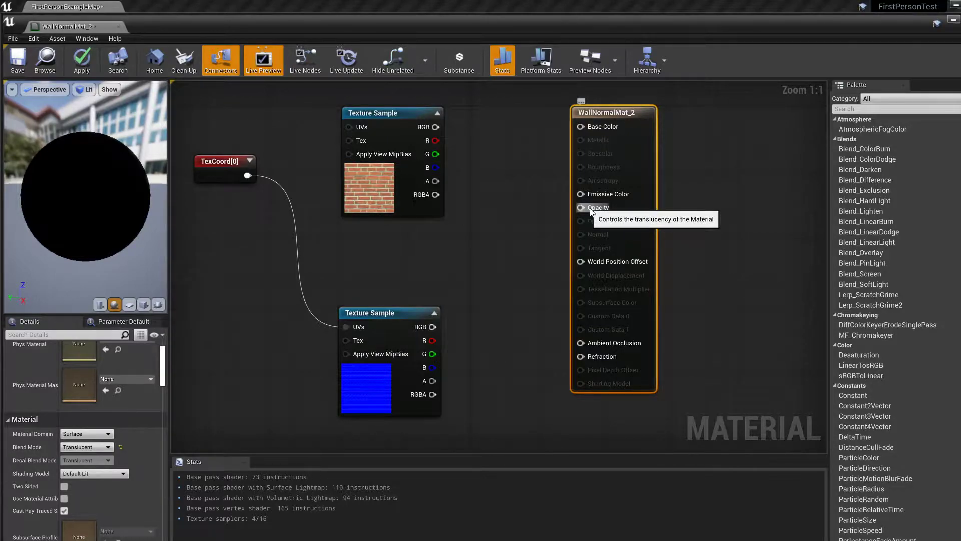
right_drag(517, 217, 563, 224)
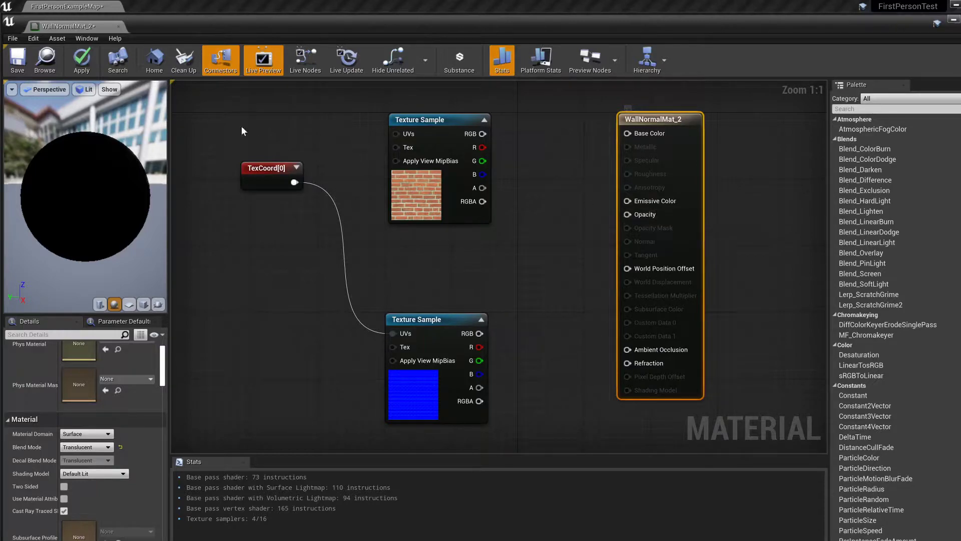
double_click(71, 27)
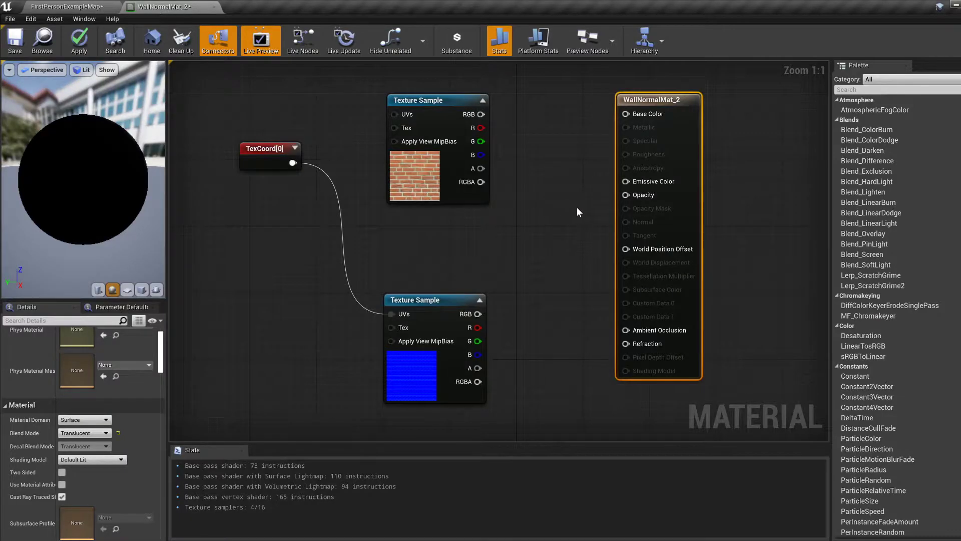
Step: Add two Constant nodes between the texture samples and the material output node
right_click(507, 230)
click(516, 209)
click(520, 224)
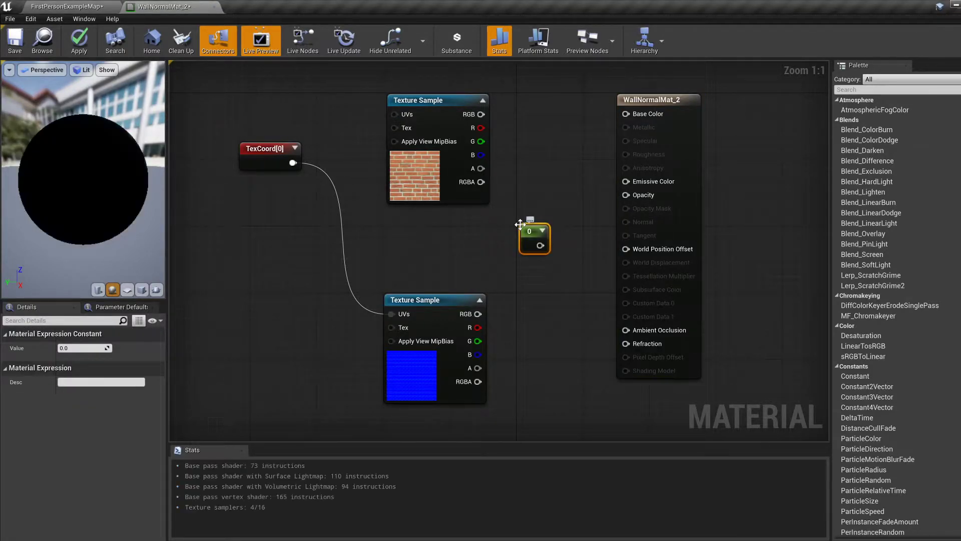
key(1)
click(539, 191)
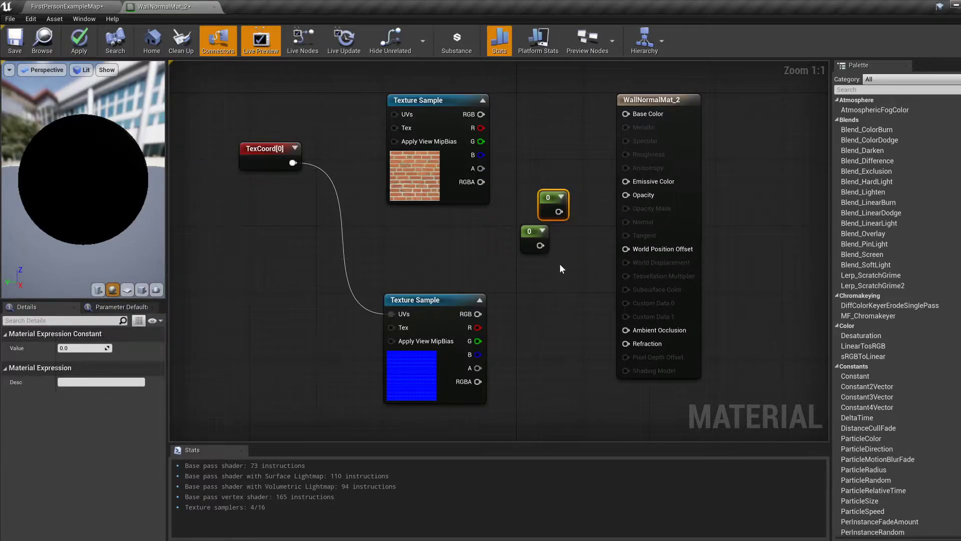
click(553, 319)
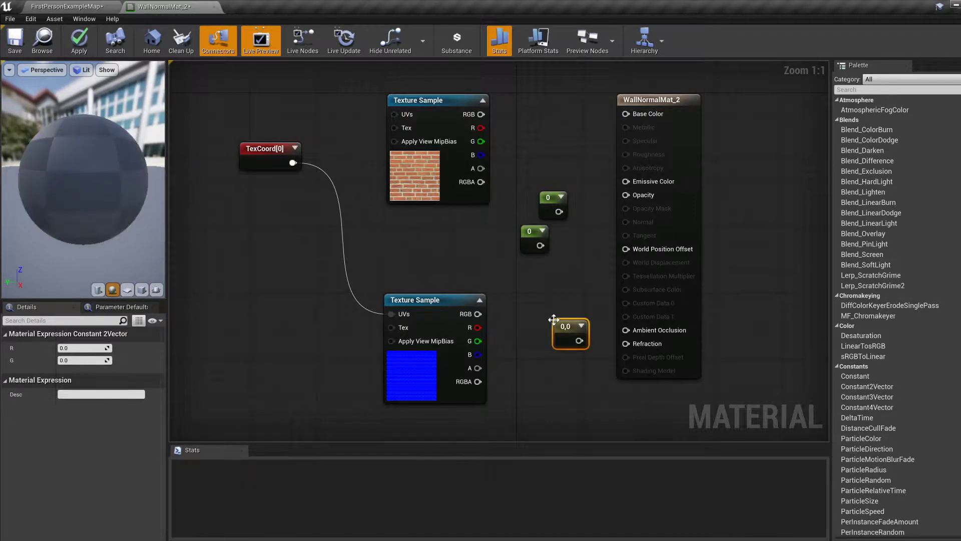
drag(564, 323, 545, 299)
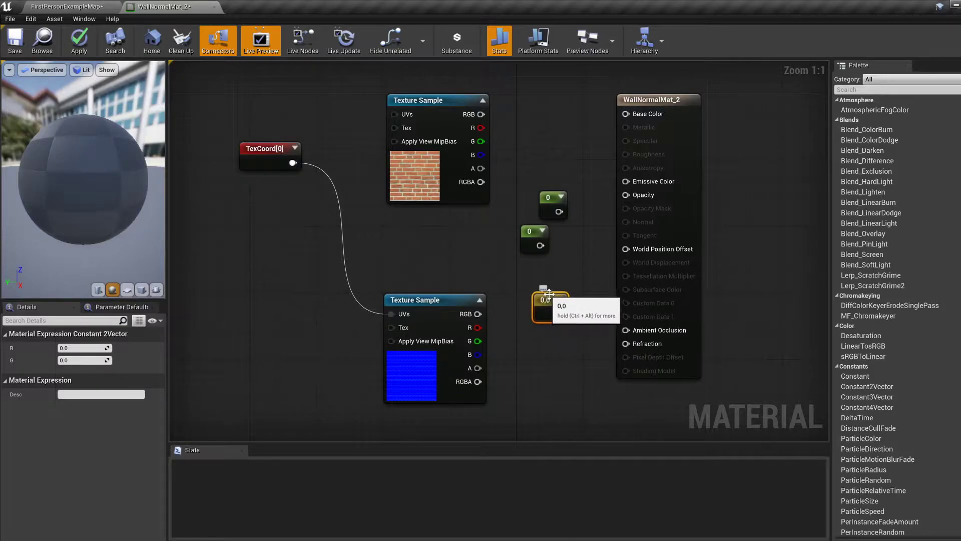
key(Delete)
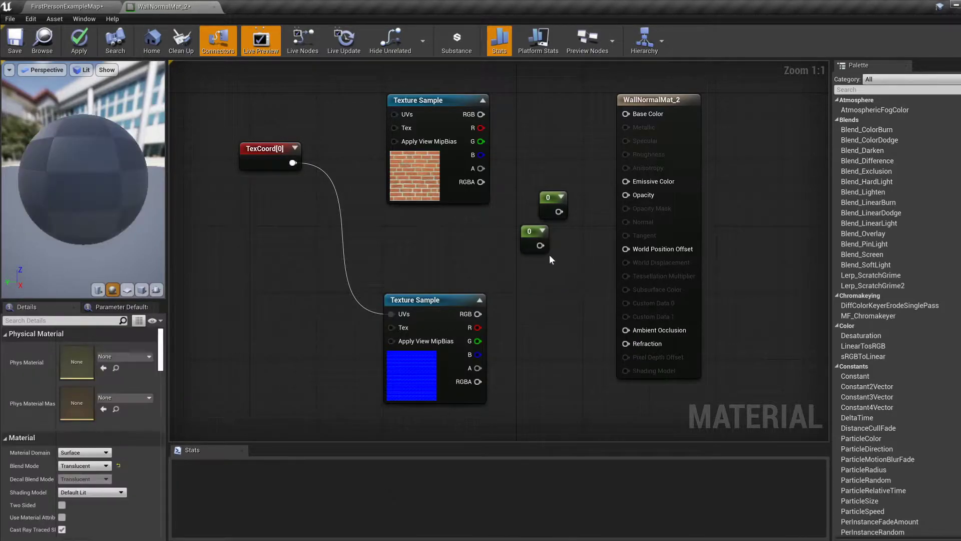
Step: Delete the lower Constant node and move the remaining one between the two texture samples
click(543, 243)
key(Delete)
drag(553, 207, 489, 258)
Step: Connect the Constant node to the material's Opacity input and set its value to 0.5
click(96, 348)
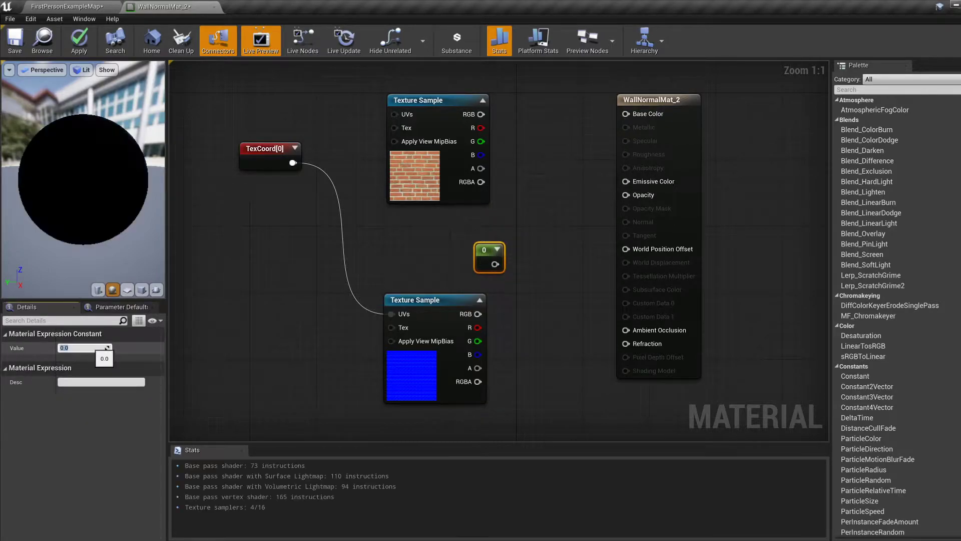
drag(495, 266, 642, 195)
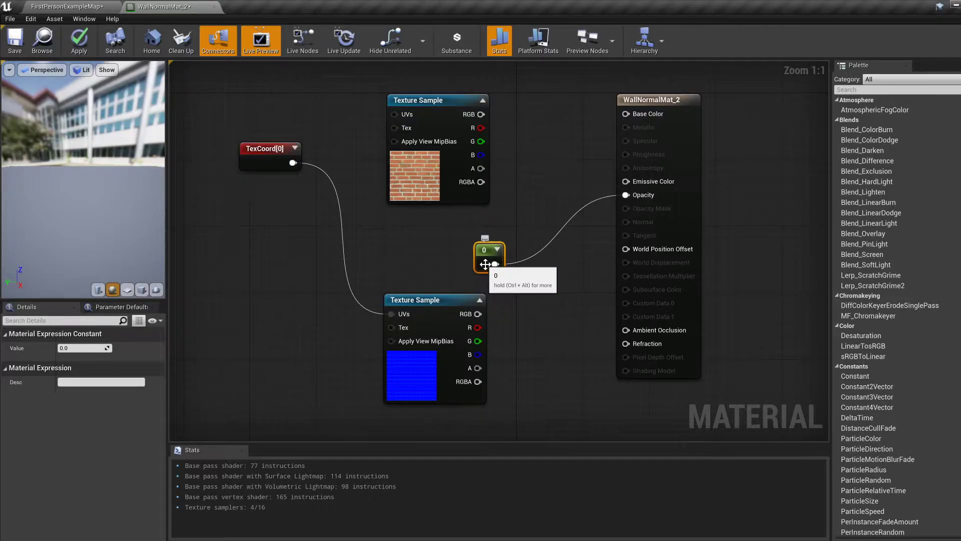
click(83, 348)
text(0.5)
key(Return)
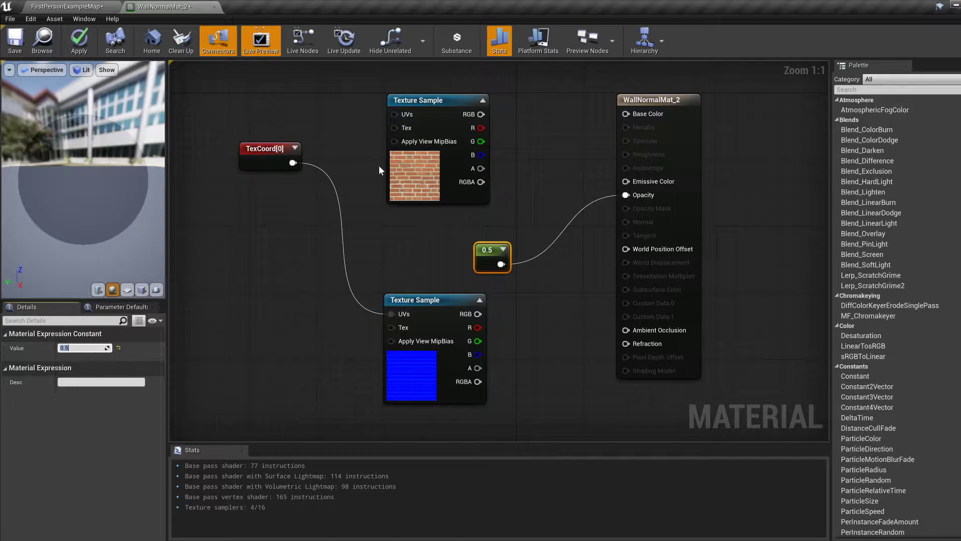
Step: Apply and save the changes to the WallNormalMat_2 material, and return to the level
click(80, 41)
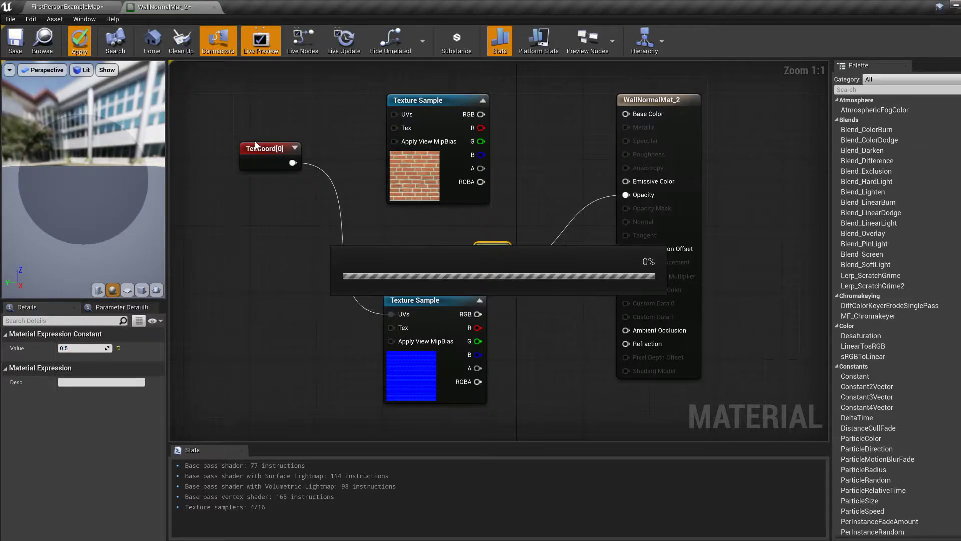
click(15, 40)
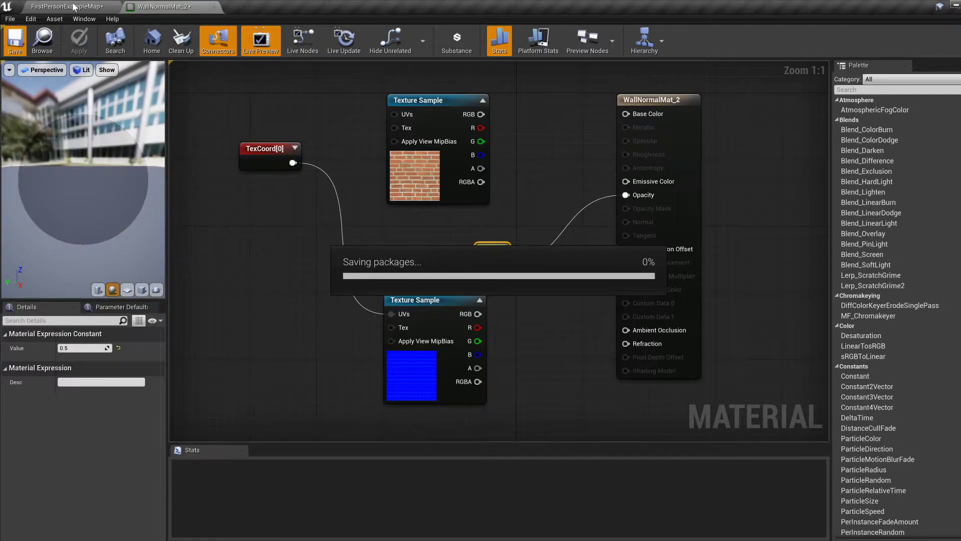
click(73, 7)
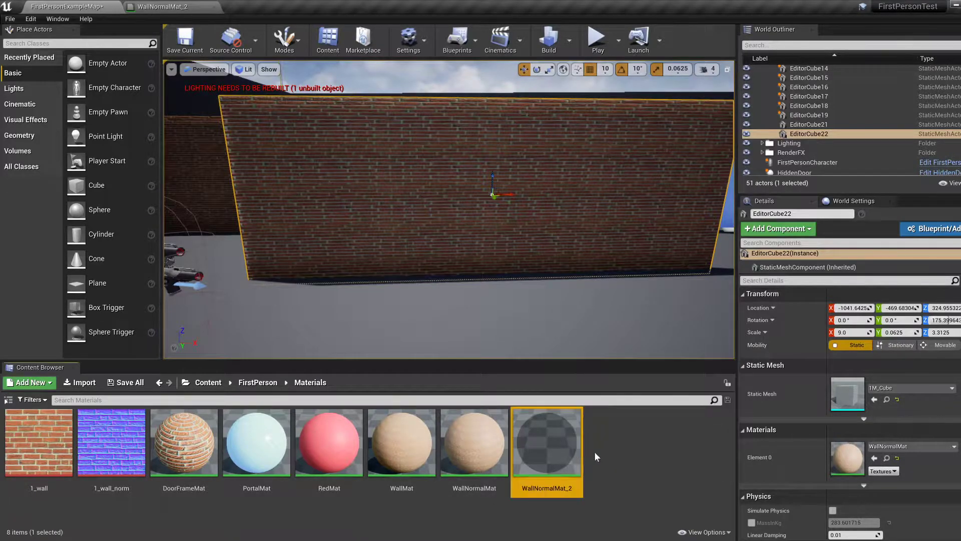
Step: Rename the WallNormalMat_2 material as GlassLikeMat and assign it to the thin brick wall in the level
key(F2)
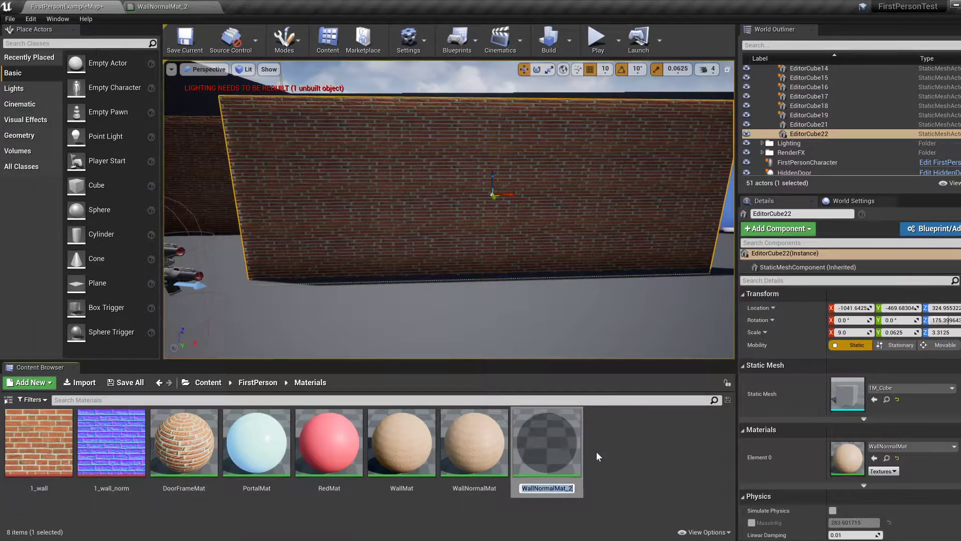
text(Gla)
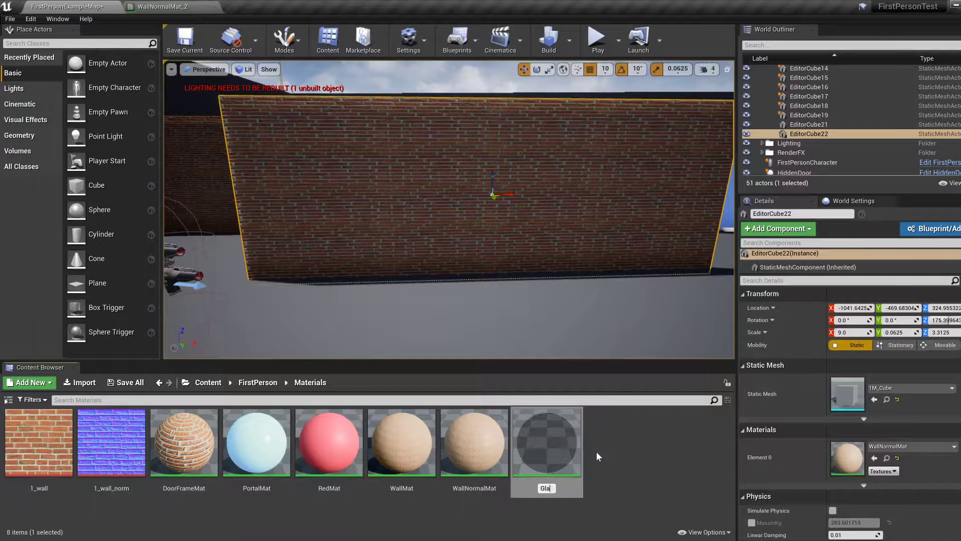
text(LikeMat)
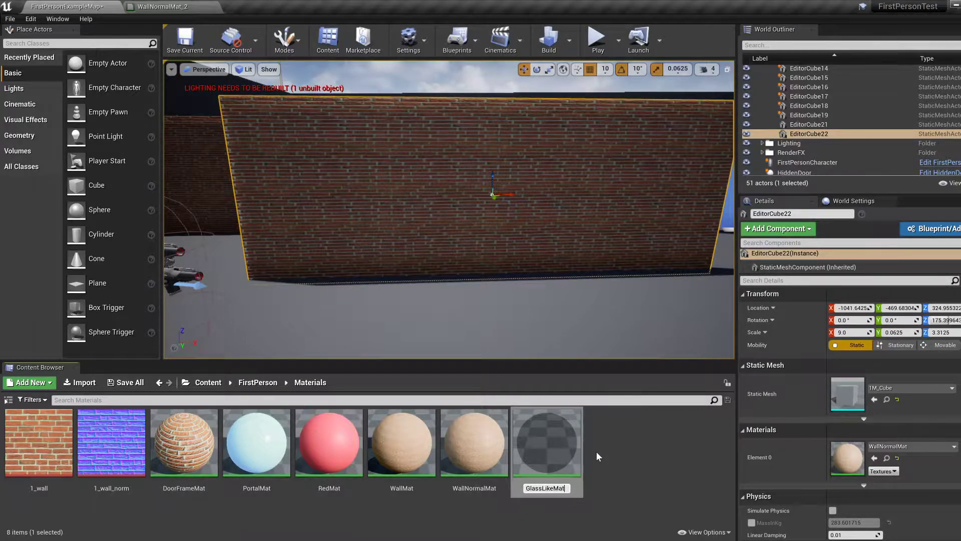
key(Return)
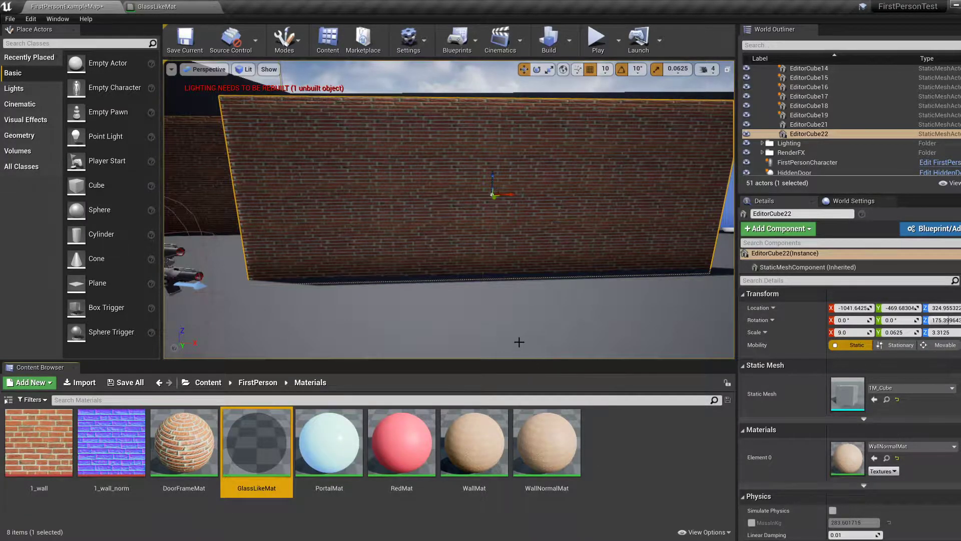
drag(261, 438, 409, 249)
right_drag(409, 249, 540, 110)
Step: Play the level and walk around the thin wall to examine its transparency from both sides
click(598, 40)
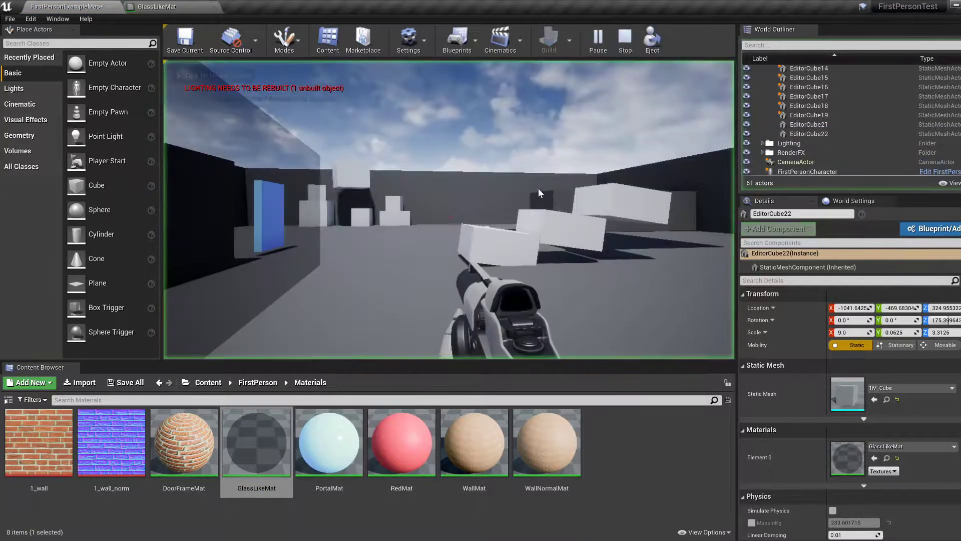
click(555, 170)
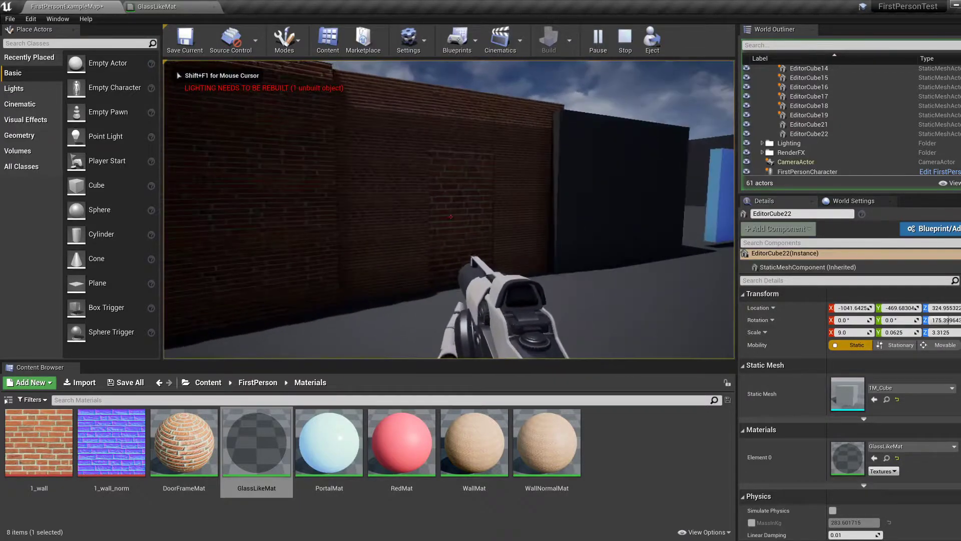
key(s)
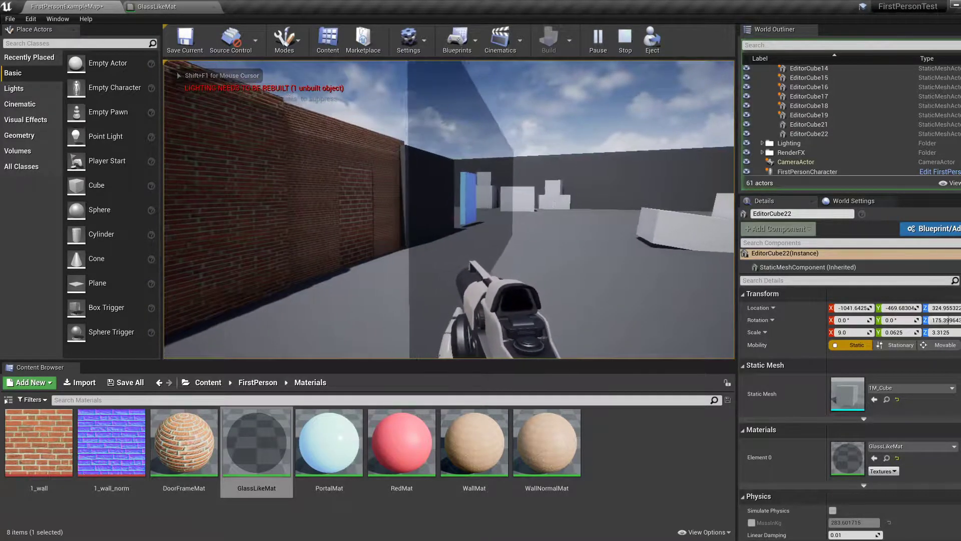
key(d)
key(d)
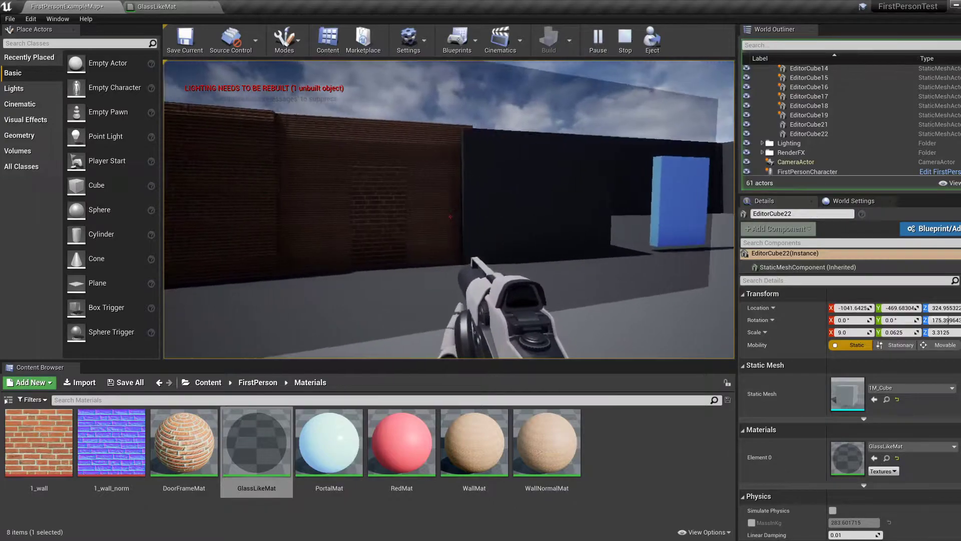
key(d)
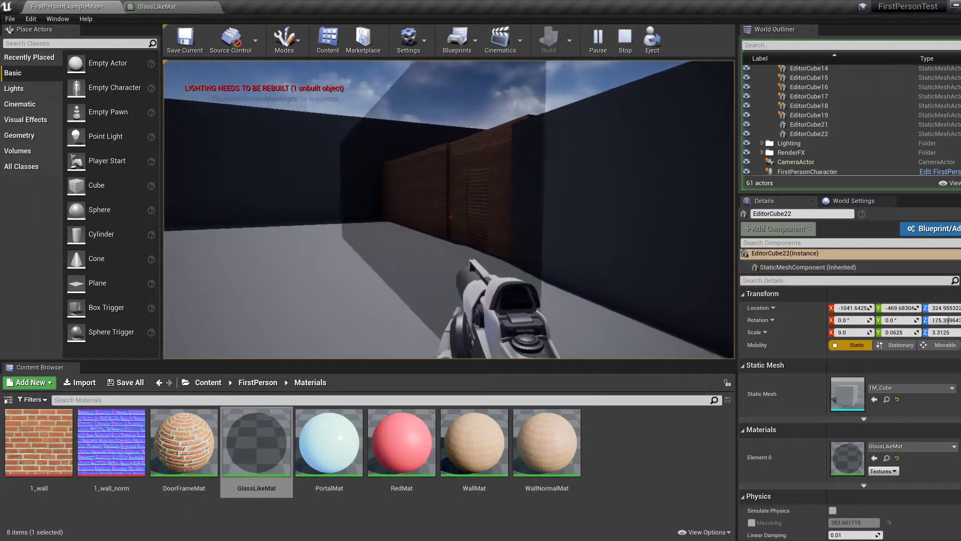
key(a)
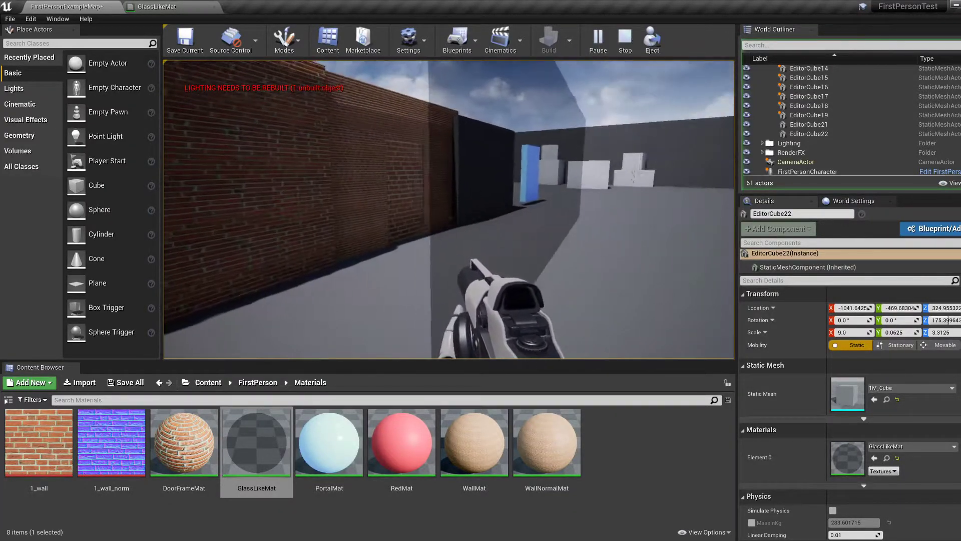
key(w)
key(d)
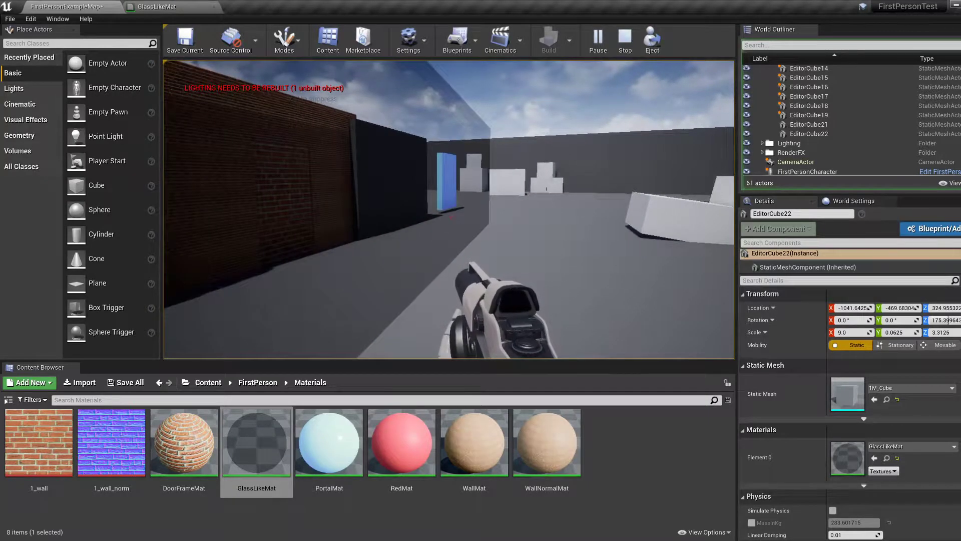
key(Escape)
right_drag(506, 279, 466, 256)
key(s)
key(w)
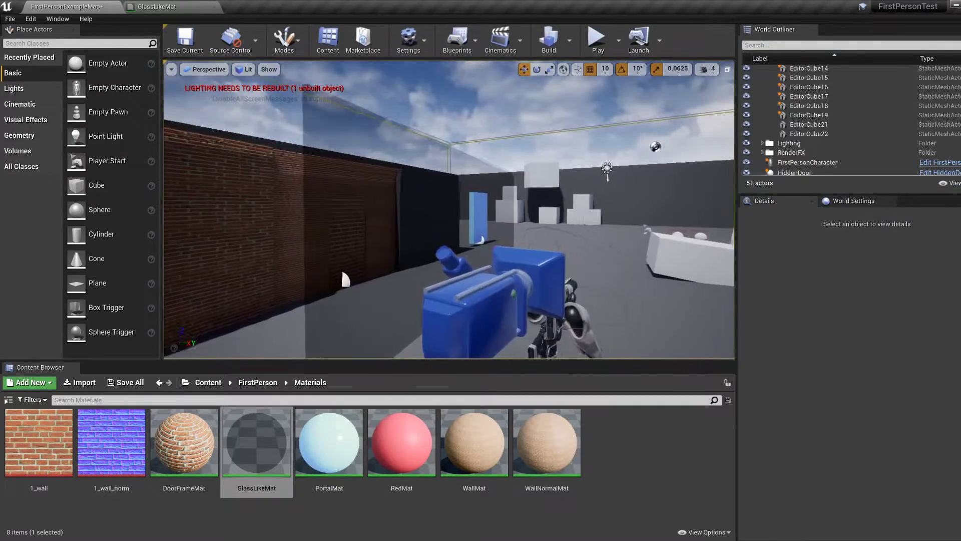
Step: In the GlassLikeMat graph, move the Constant node beside the Opacity input and shift the normal map texture sample upward
click(170, 7)
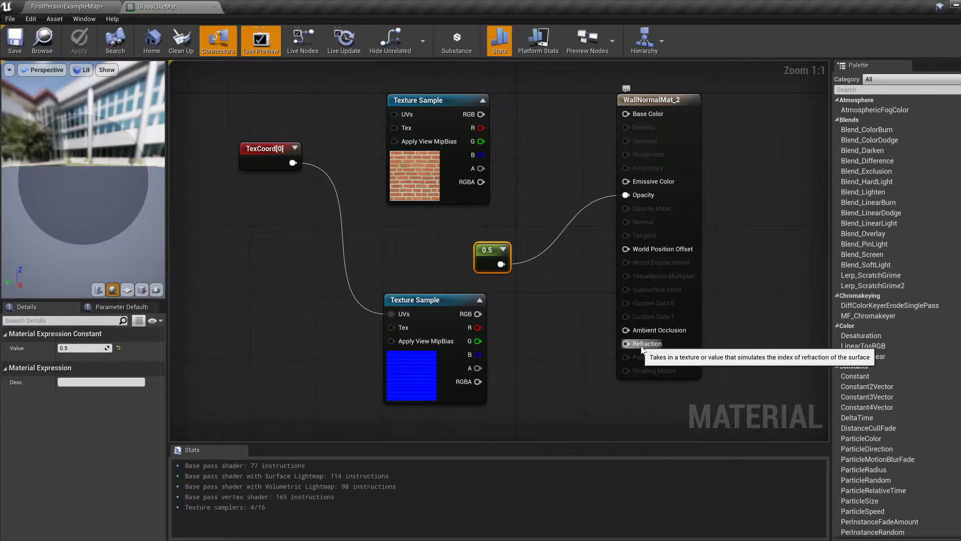
drag(494, 244, 560, 163)
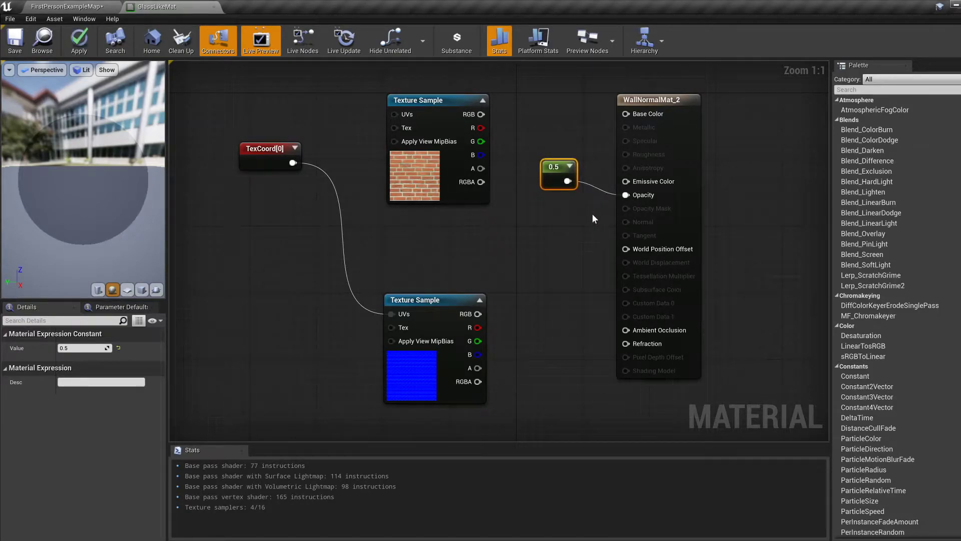
drag(413, 364, 404, 331)
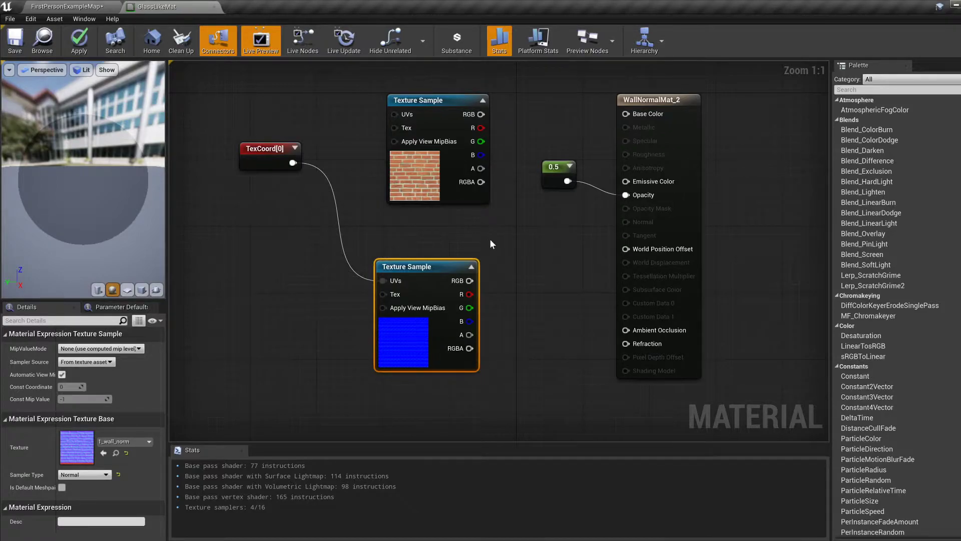
Step: Delete the TexCoord node that feeds the normal map texture sample
click(258, 153)
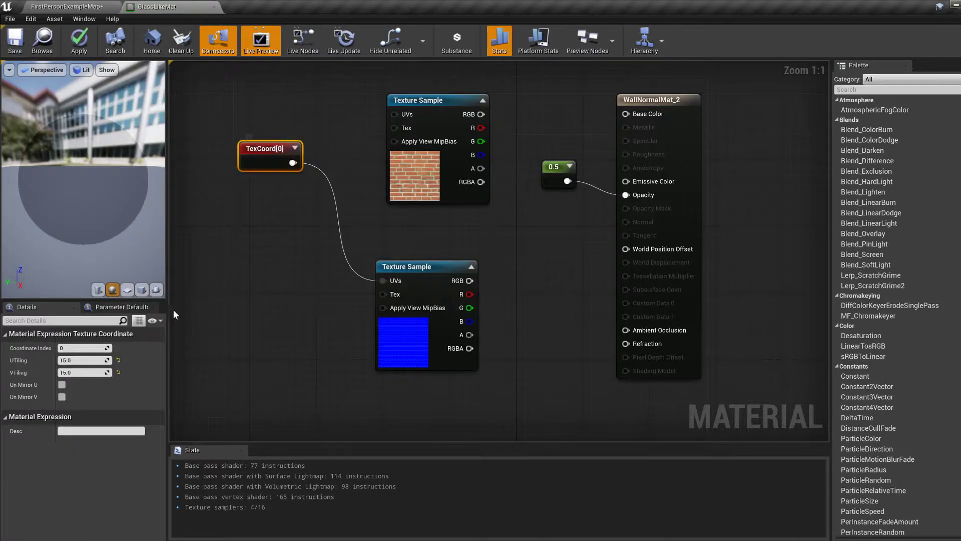
click(260, 189)
click(260, 150)
key(Delete)
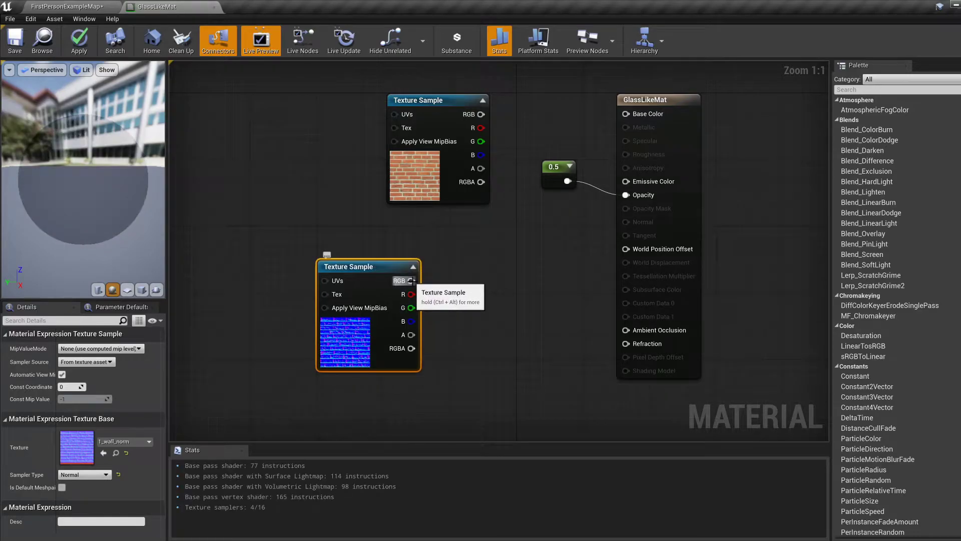
Step: Connect the normal map texture sample's RGB output to the Refraction input, and apply and save the material
drag(412, 280, 632, 344)
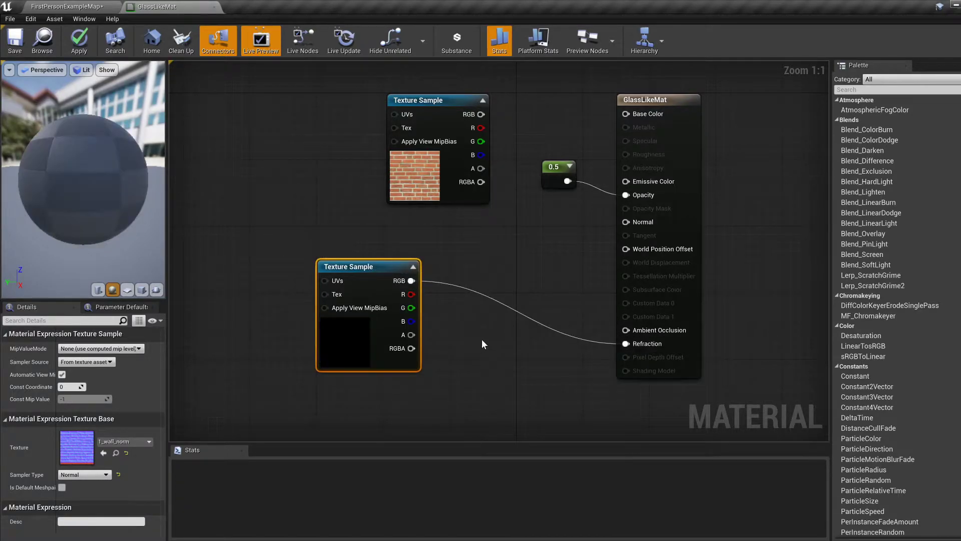
click(81, 44)
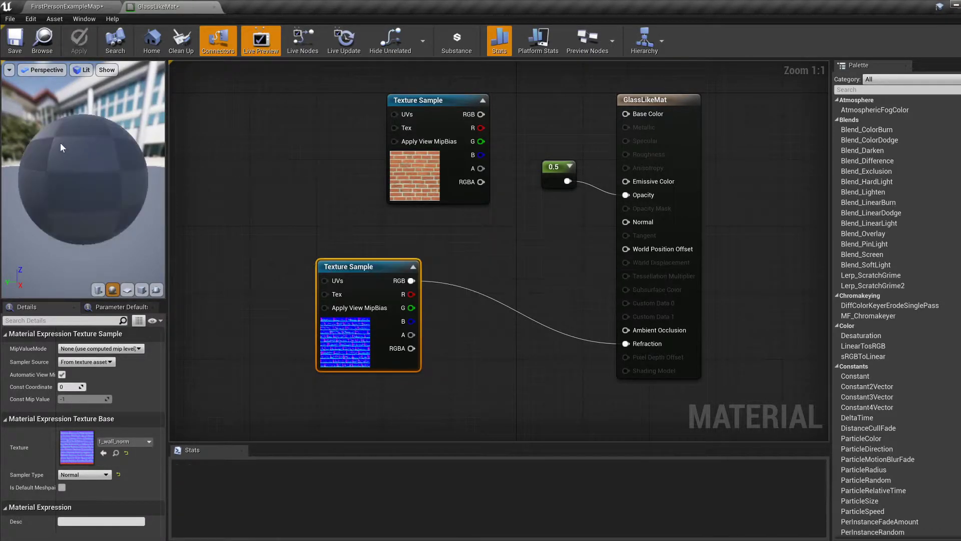
click(15, 41)
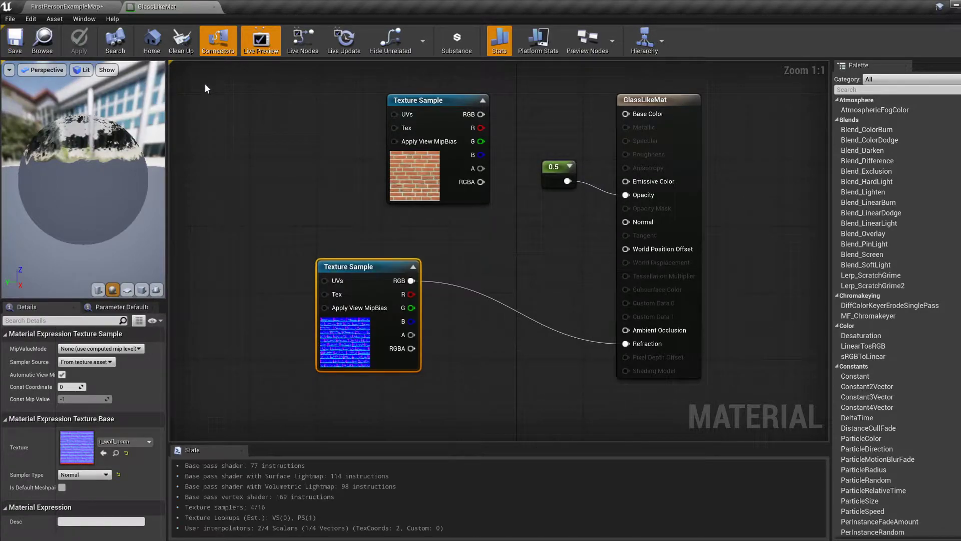
Step: Return to the level and play it to check the refraction on the thin wall
click(67, 6)
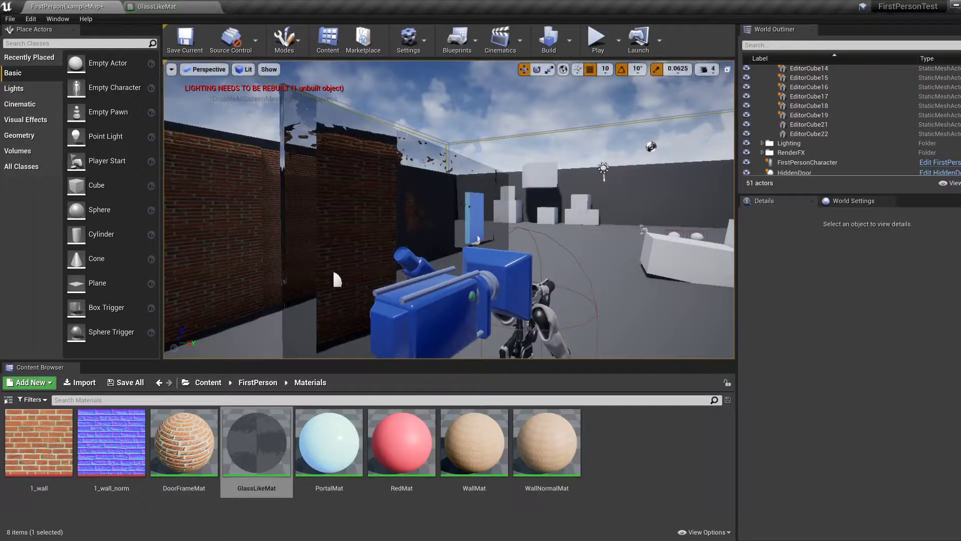
mouse_move(448, 209)
right_down()
mouse_move(476, 225)
mouse_move(461, 215)
mouse_move(468, 210)
mouse_move(449, 212)
right_up()
click(595, 48)
key(w)
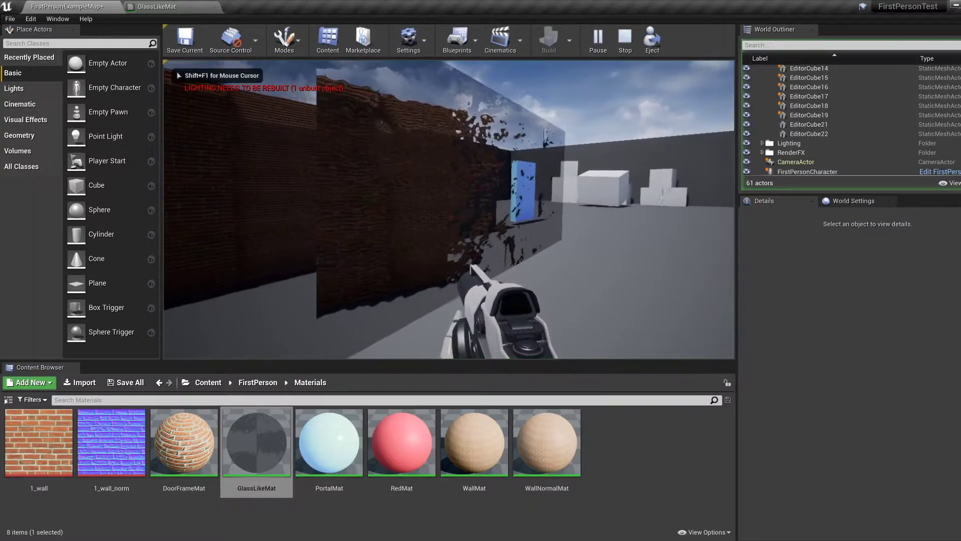
key(s)
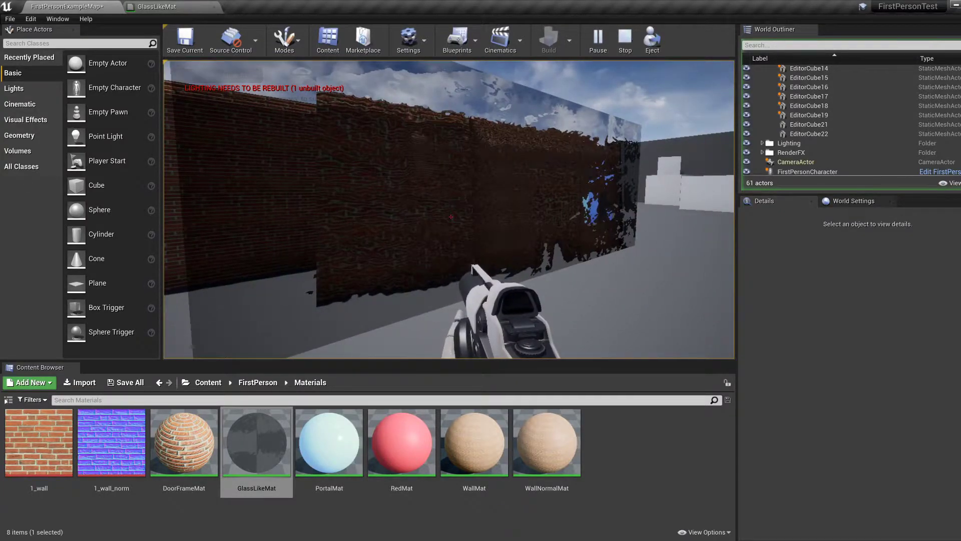
Step: Switch the running game to full screen and examine the wall's refraction from different angles and distances
key(F11)
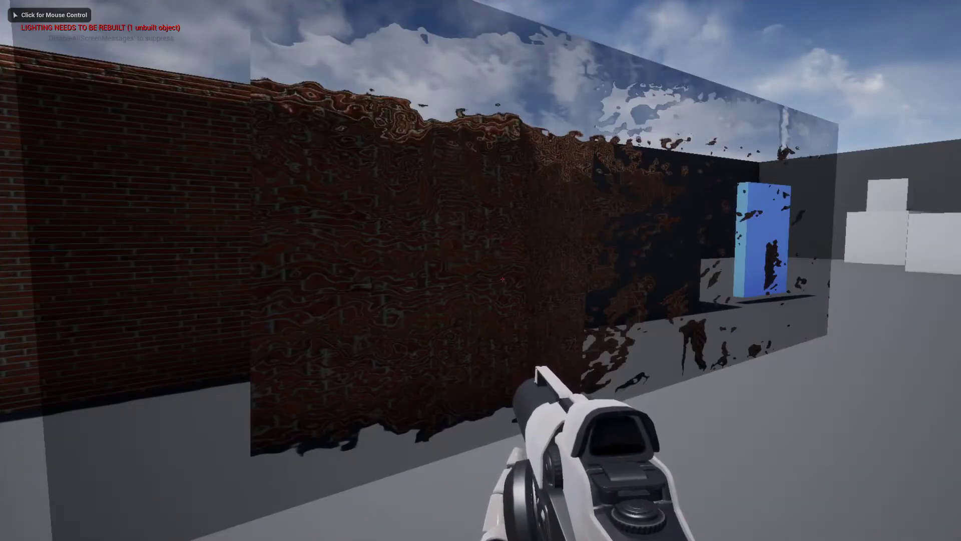
click(502, 279)
key(s)
key(d)
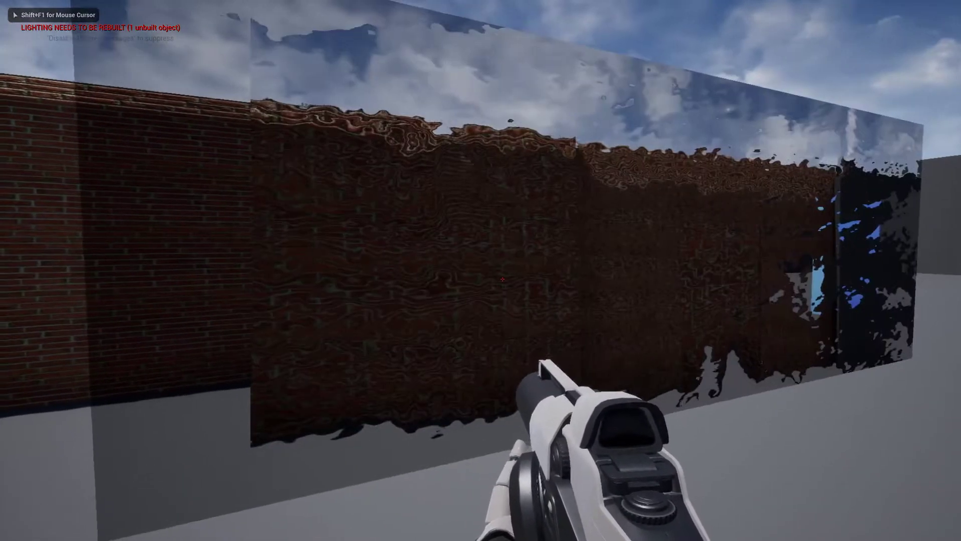
key(d)
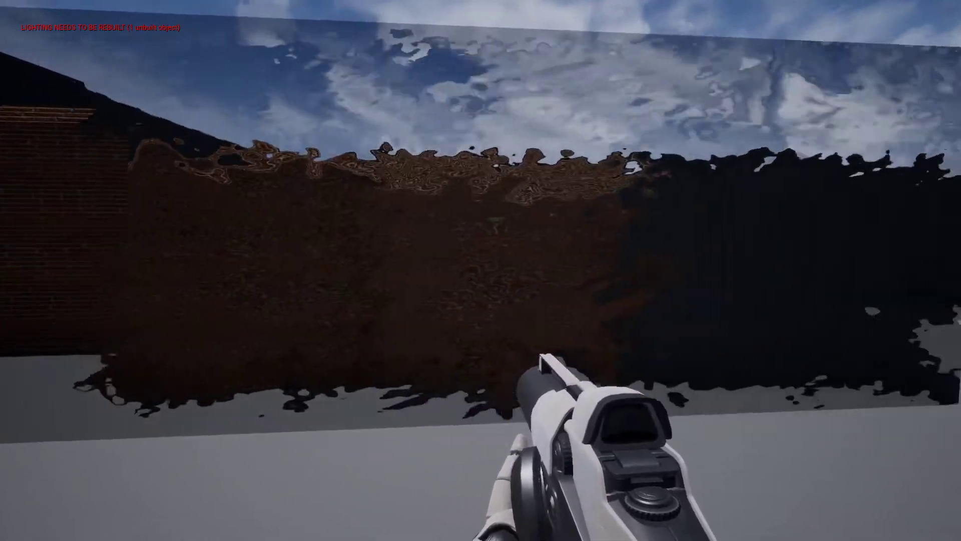
key(d)
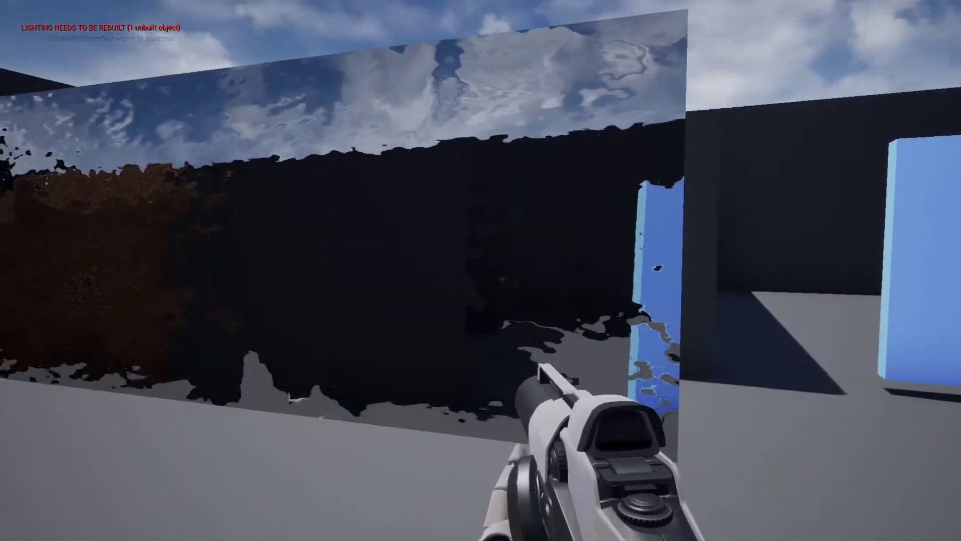
key(a)
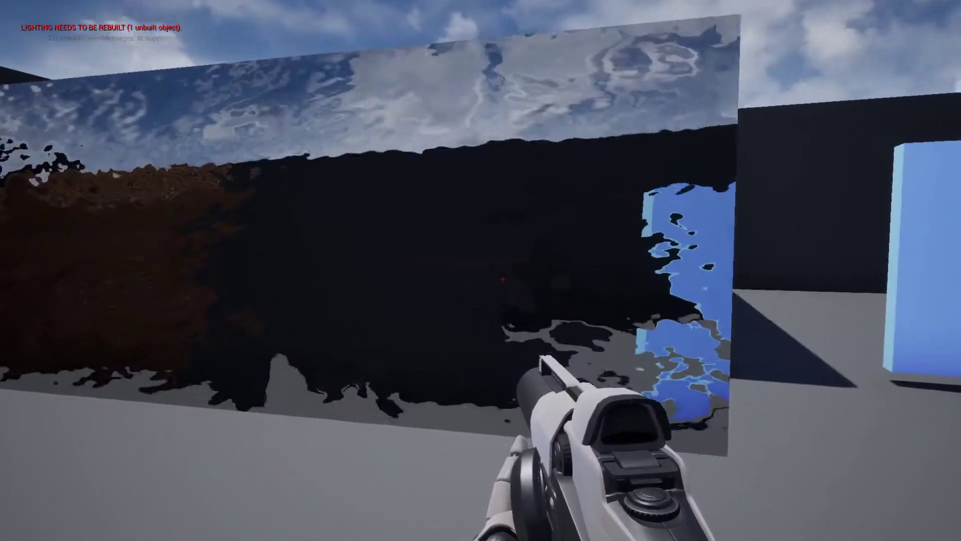
key(a)
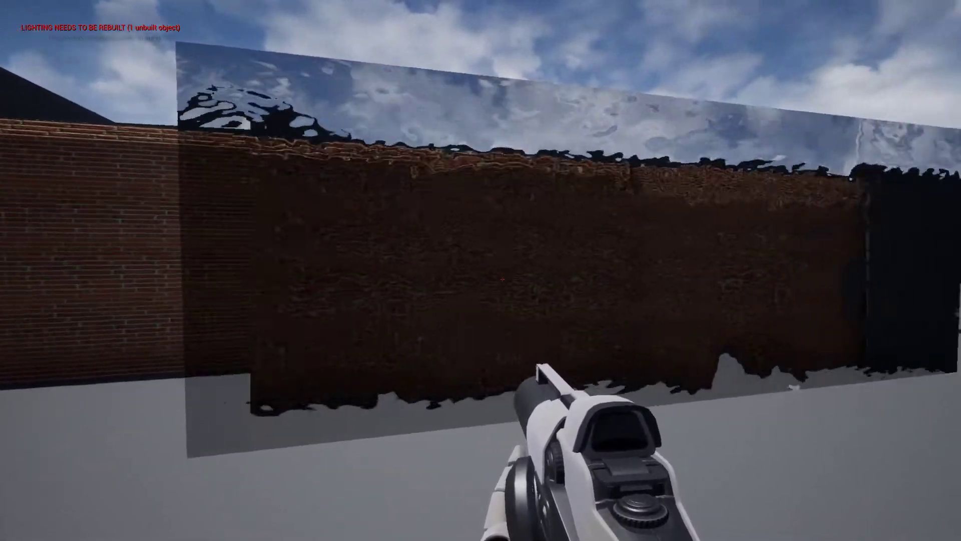
key(w)
key(a)
key(w)
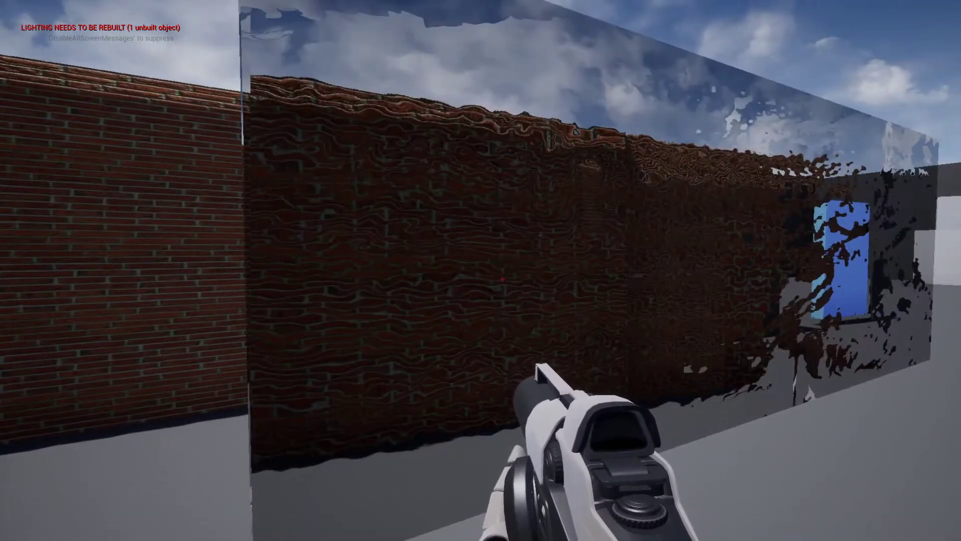
key(s)
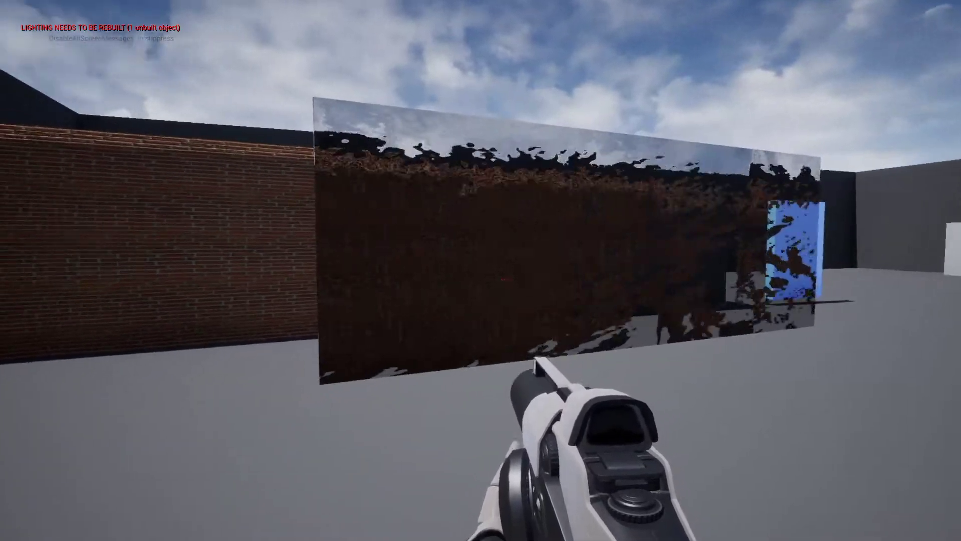
key(w)
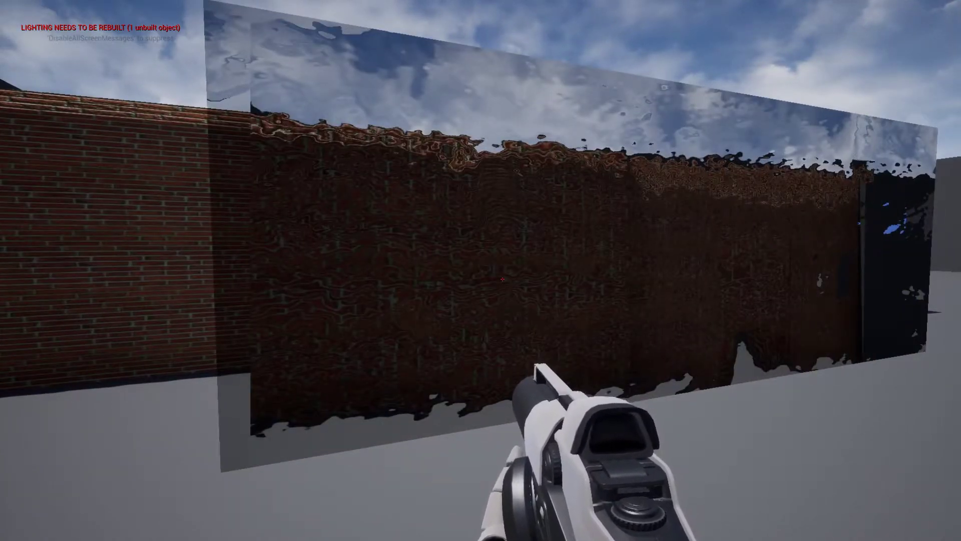
Step: Walk around the thin wall to compare how the brick wall behind it is distorted face-on and edge-on
key(a)
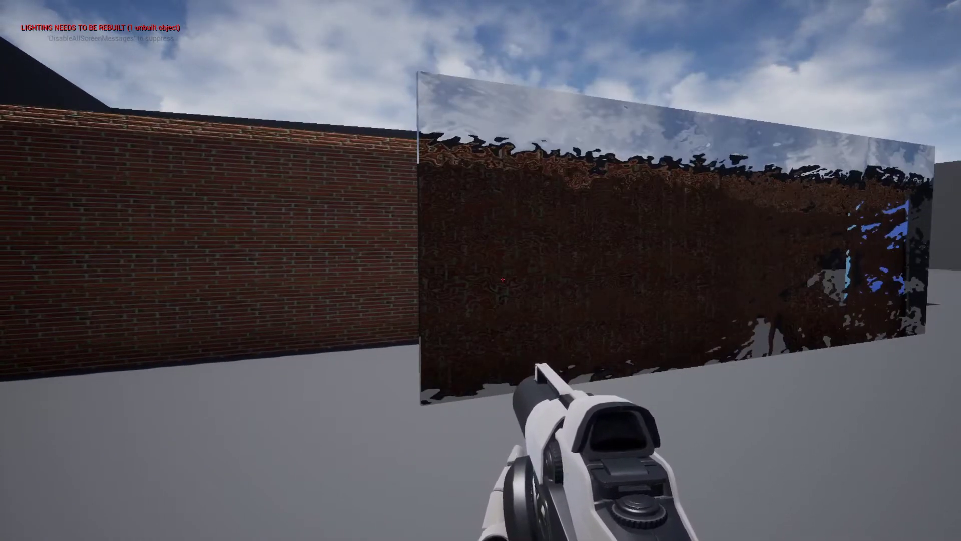
key(d)
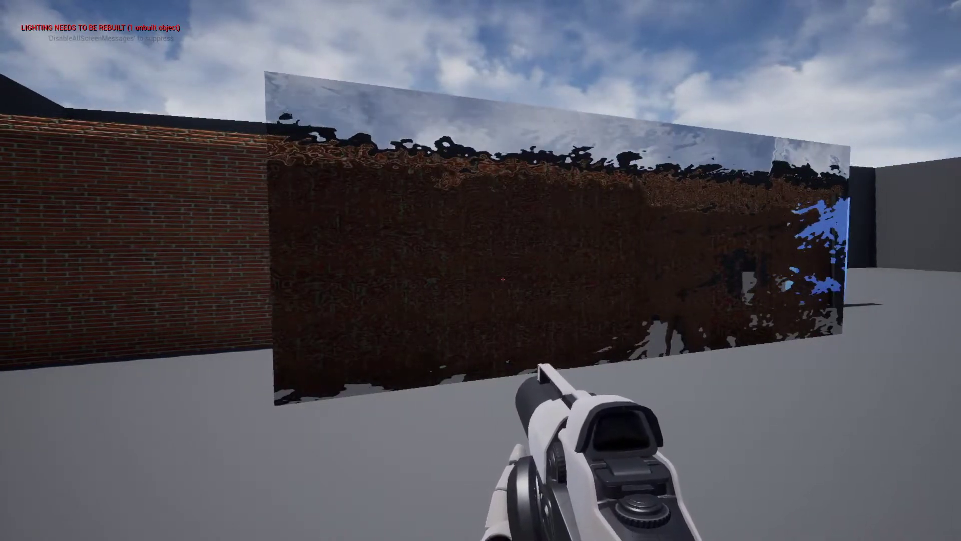
key(a)
key(w)
key(a)
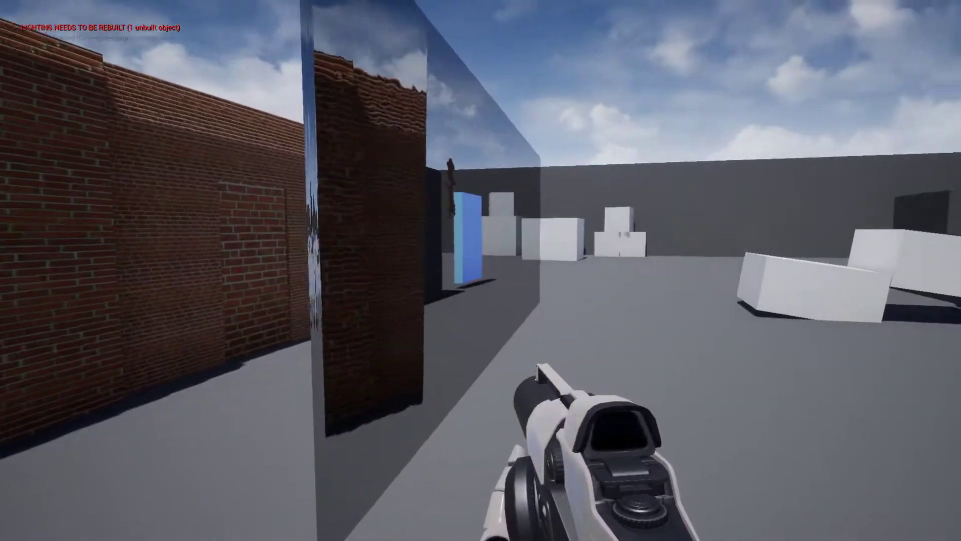
key(a)
key(d)
key(a)
Step: Leave full screen, stop the game and inspect the thin wall in the level viewport
key(F11)
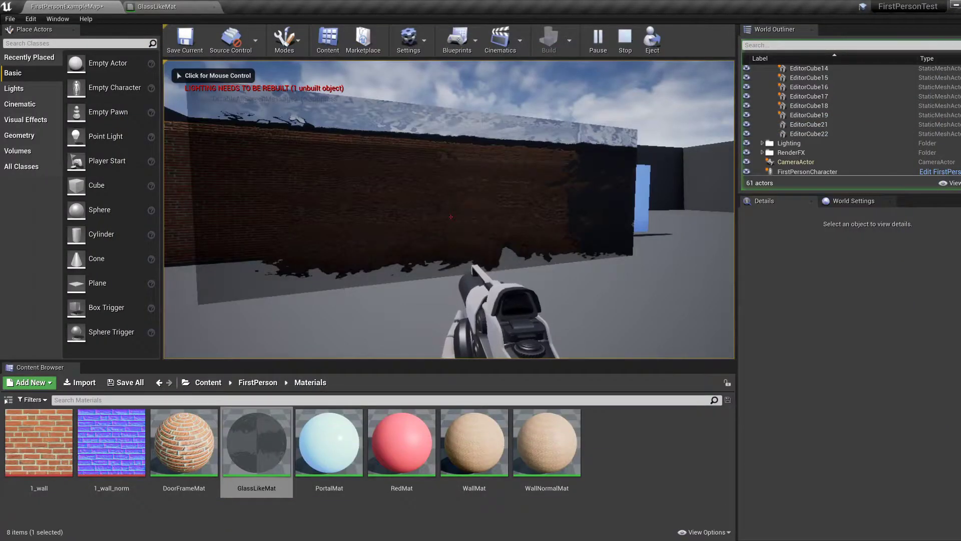
key(Escape)
right_drag(408, 191, 435, 227)
key(s)
key(d)
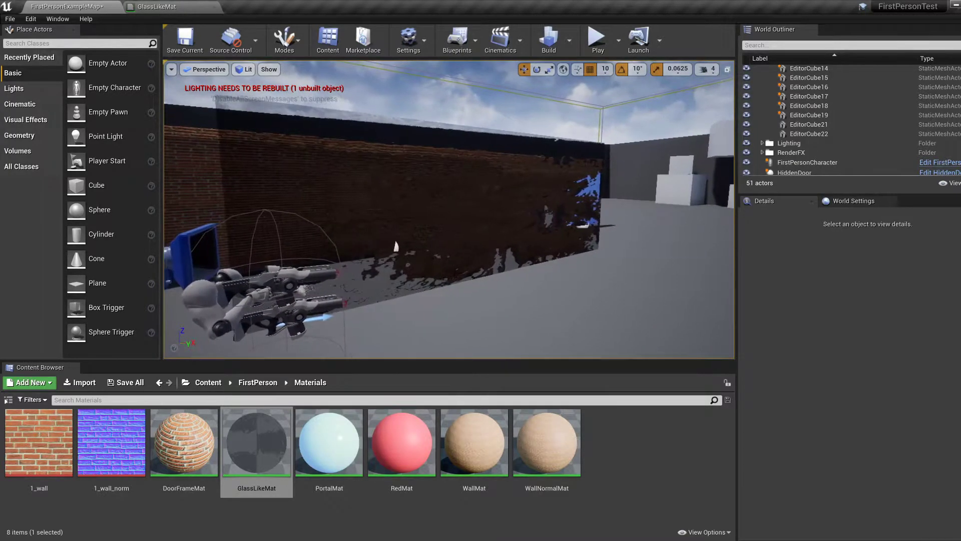
Step: Return to the GlassLikeMat graph and reposition the normal map texture sample farther from the material node
click(150, 6)
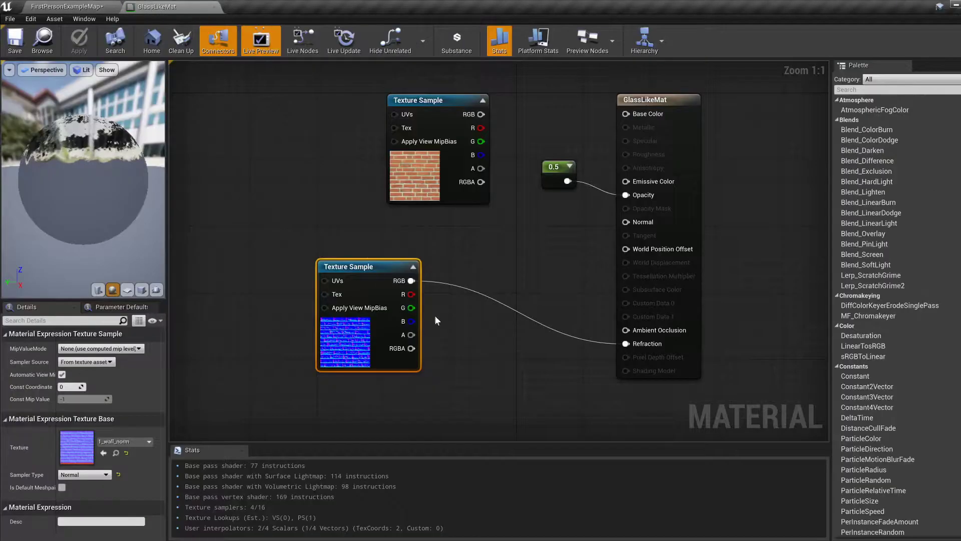
drag(333, 309, 401, 293)
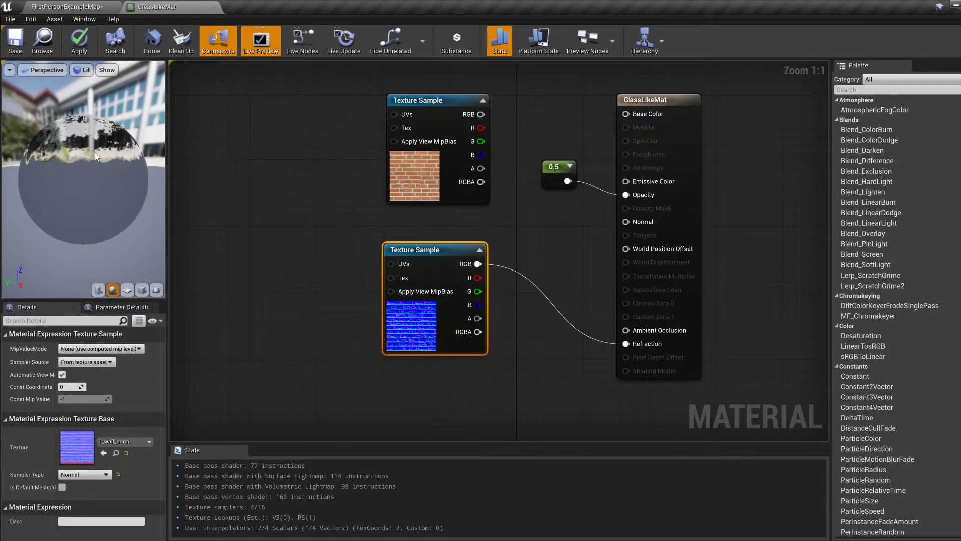
drag(424, 244, 342, 243)
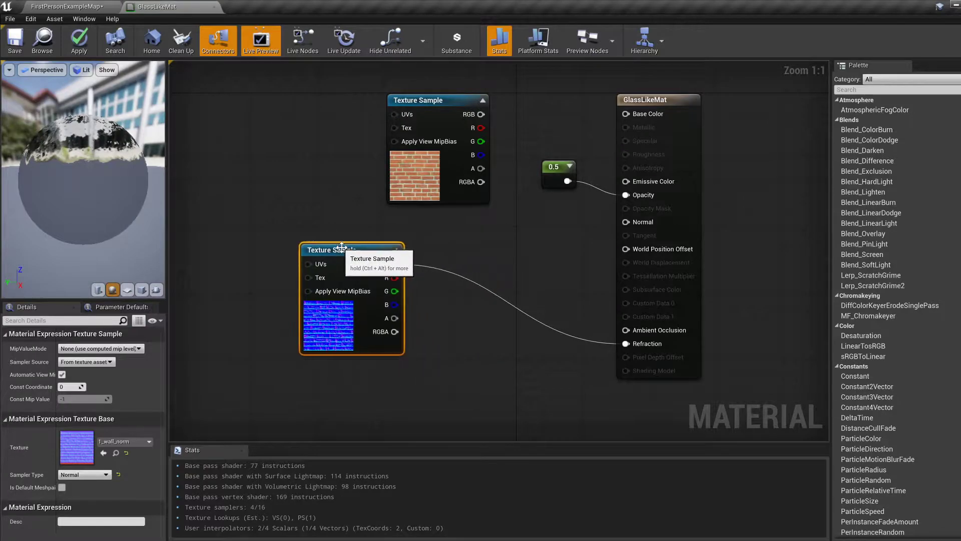
right_drag(443, 322, 484, 341)
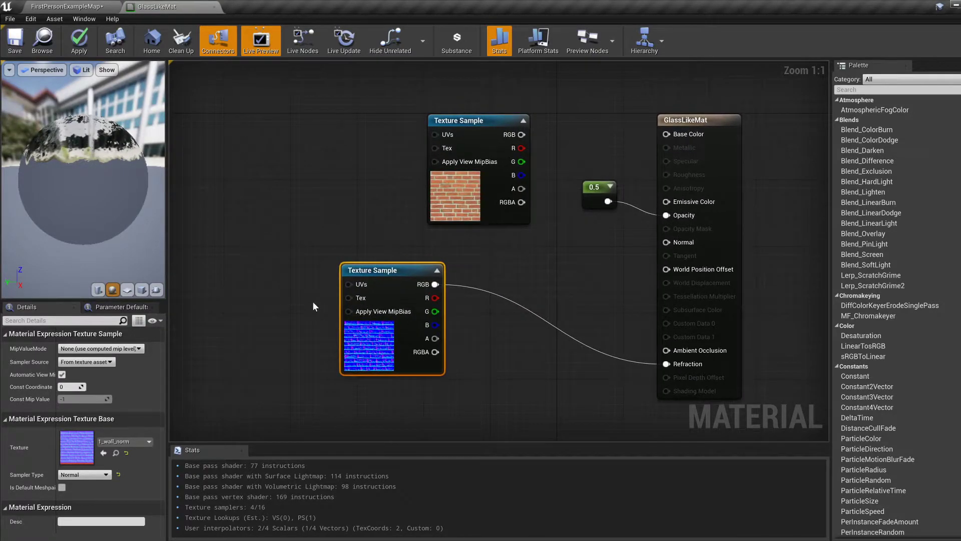
Step: Add a Panner node and connect its output to the UVs input of the normal map texture sample
right_click(239, 244)
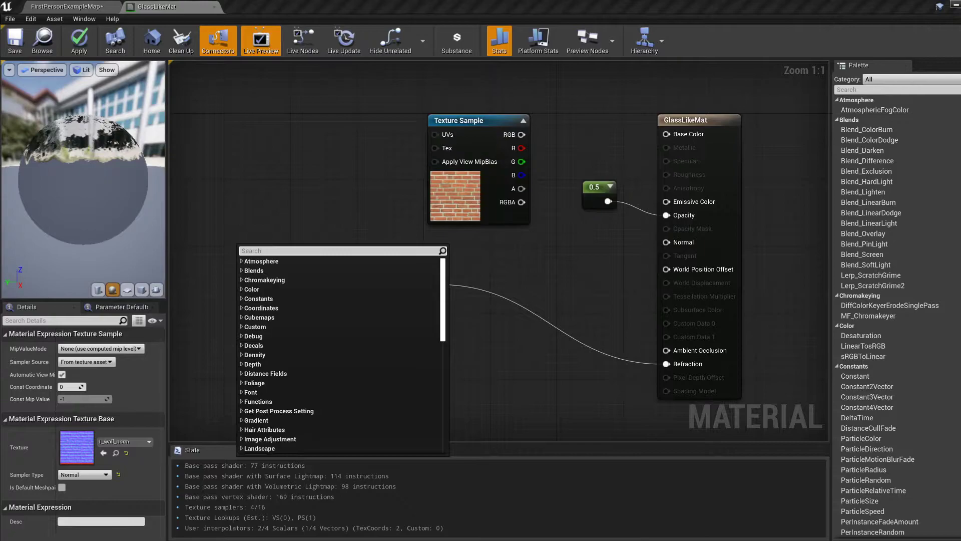
text(panner)
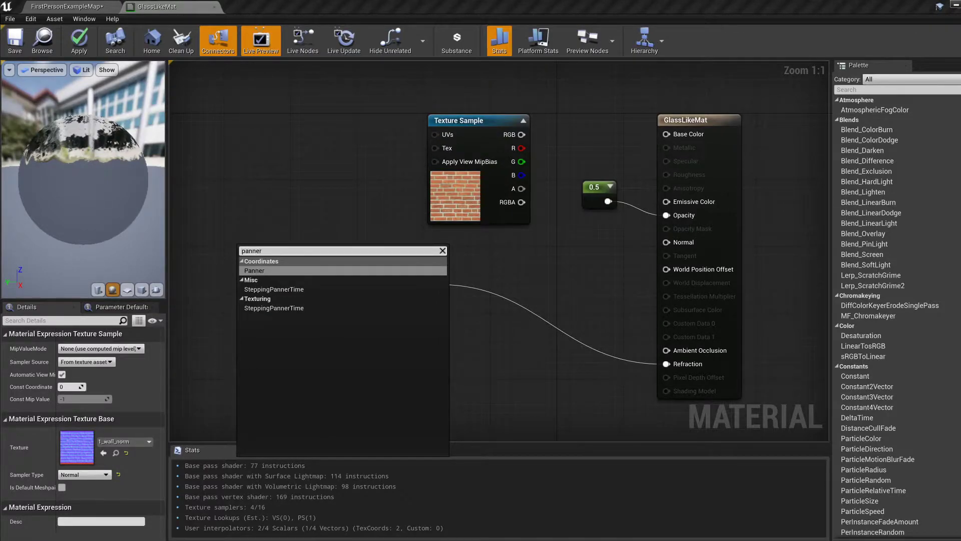
key(Return)
drag(267, 251, 326, 246)
drag(350, 284, 349, 285)
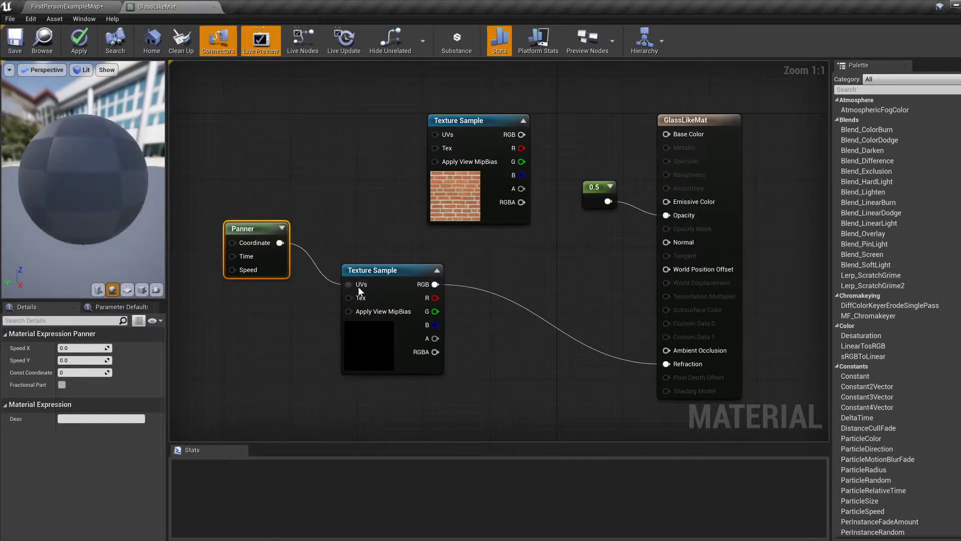
Step: Delete the unused brick color texture sample and move the normal map texture sample closer to the material node
right_drag(346, 218, 356, 248)
drag(489, 151, 435, 138)
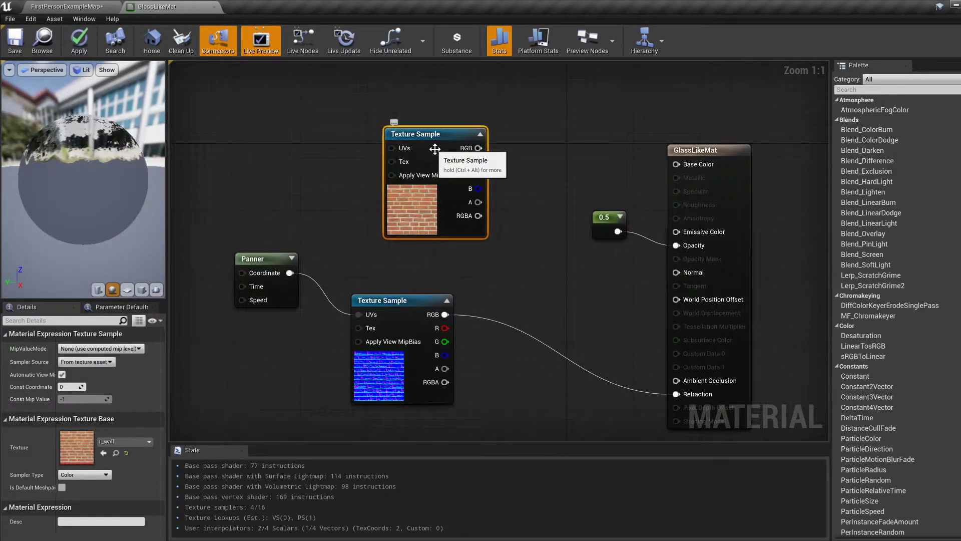
key(Delete)
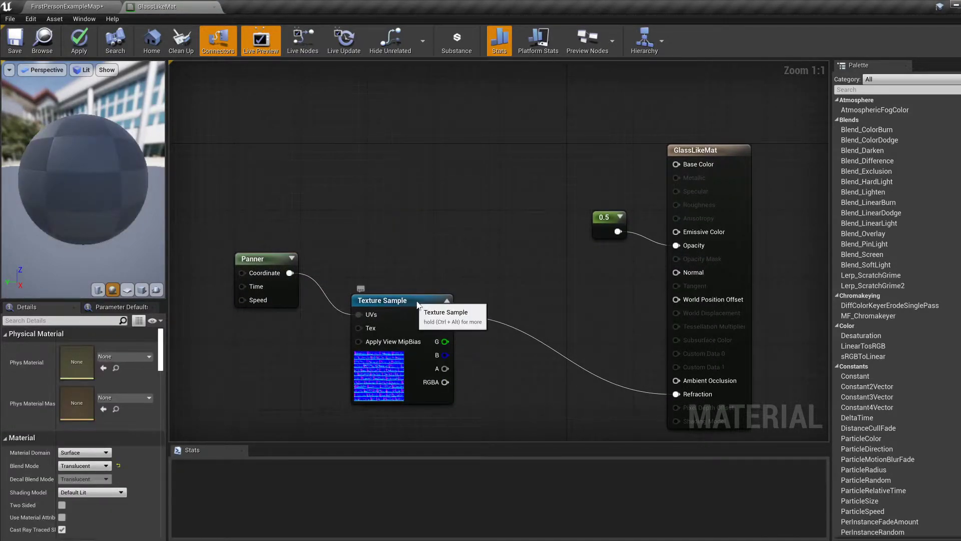
drag(396, 300, 478, 292)
Step: Set the Panner's Speed X to 0.1, and apply and save the material
click(262, 258)
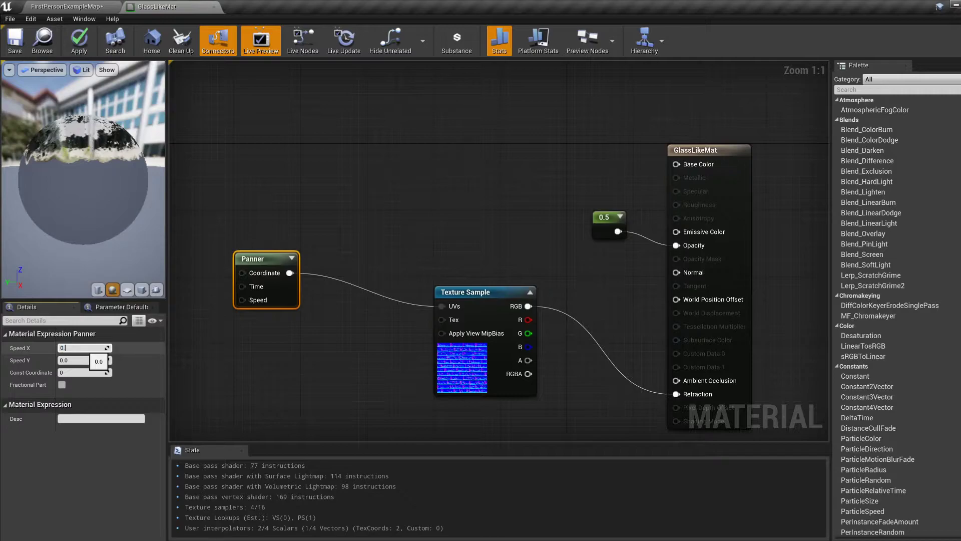
click(80, 45)
click(19, 48)
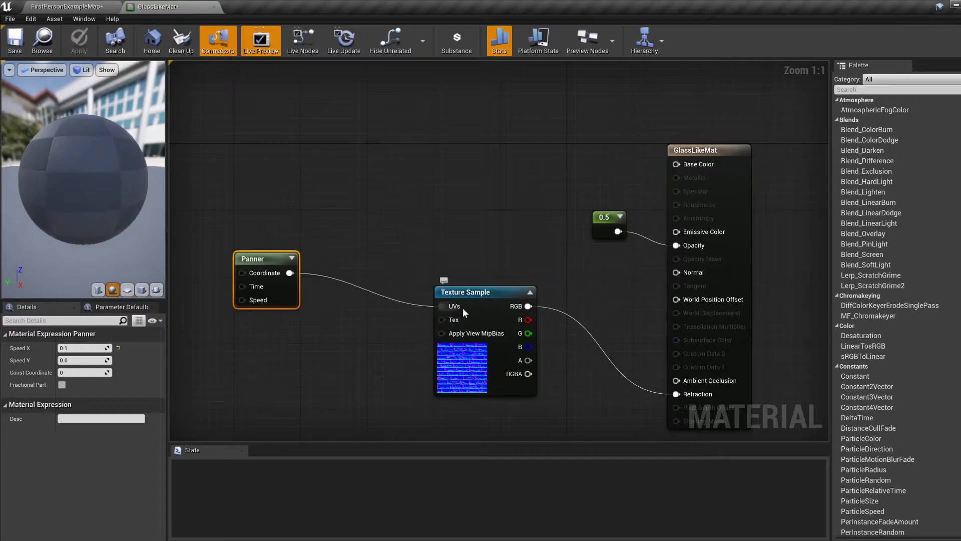
click(17, 43)
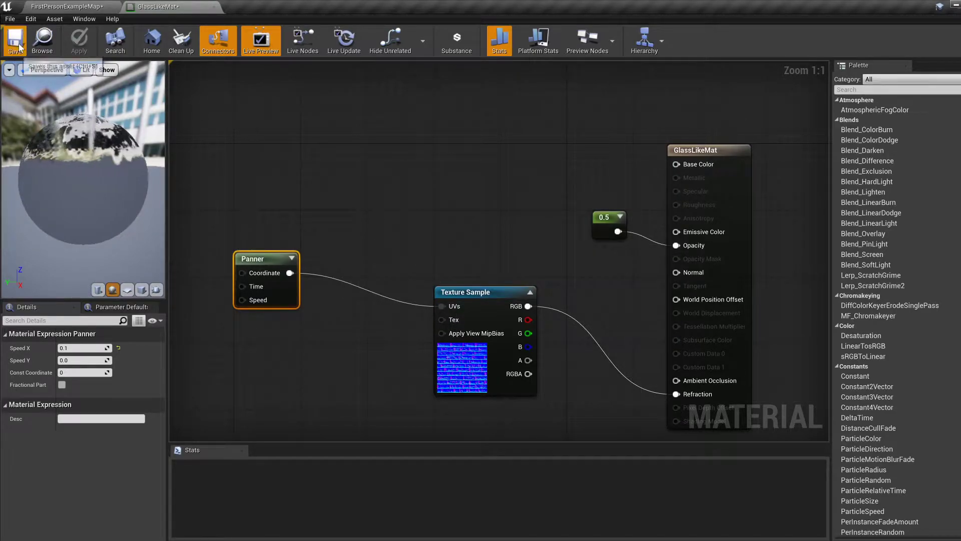
Step: Return to the level and look at the moving refraction on the thin wall
click(77, 7)
right_drag(449, 209, 513, 228)
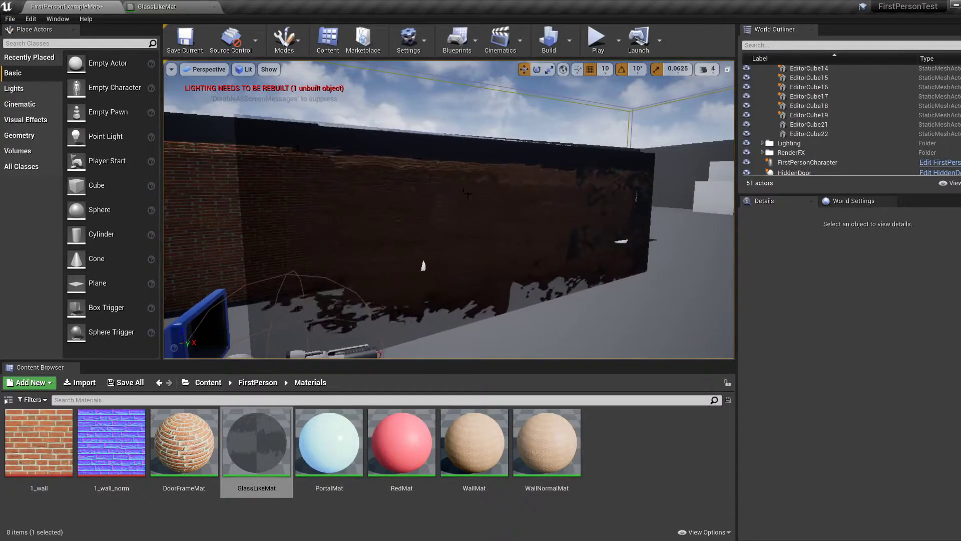
Step: Set the Panner's Speed Y to -0.1 and Speed X to 0 in GlassLikeMat, and apply and save the material
click(159, 6)
click(84, 360)
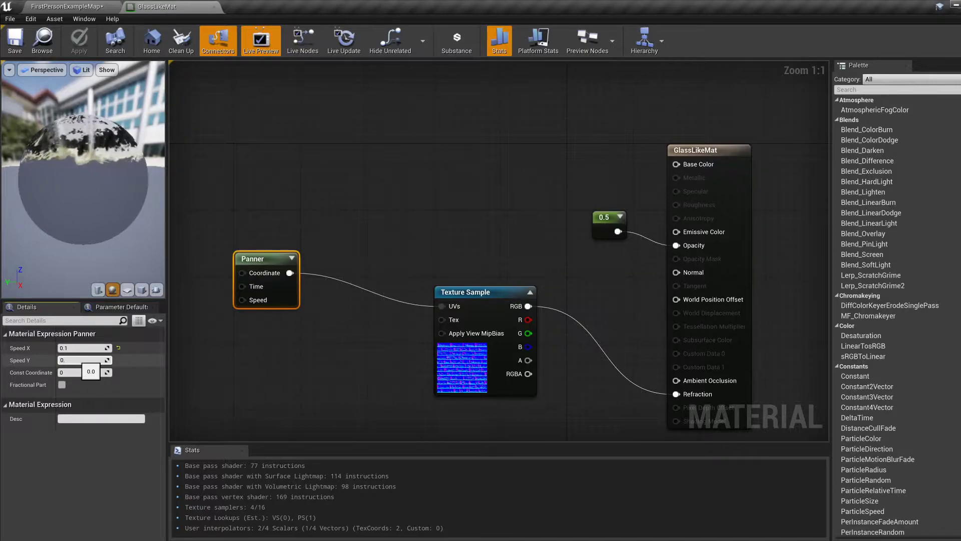
text(.1)
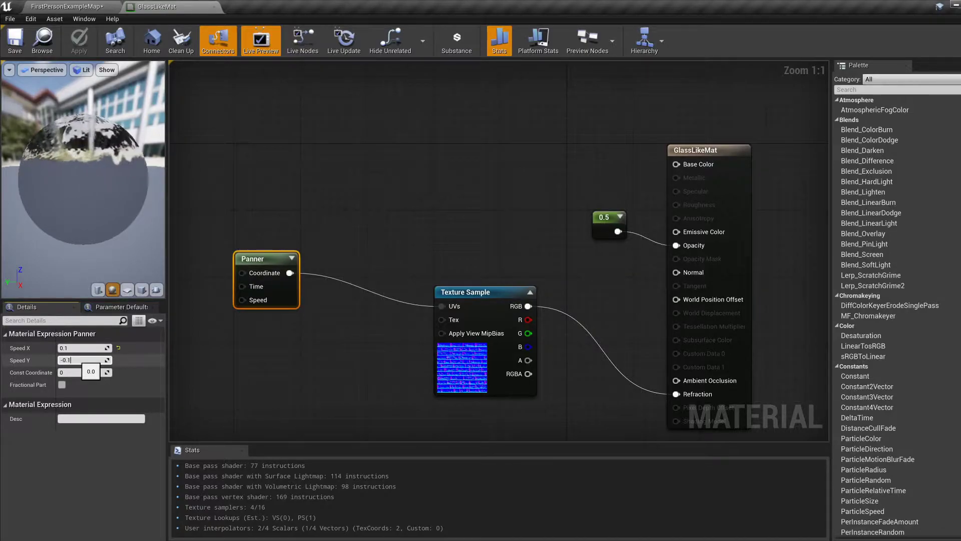
click(80, 348)
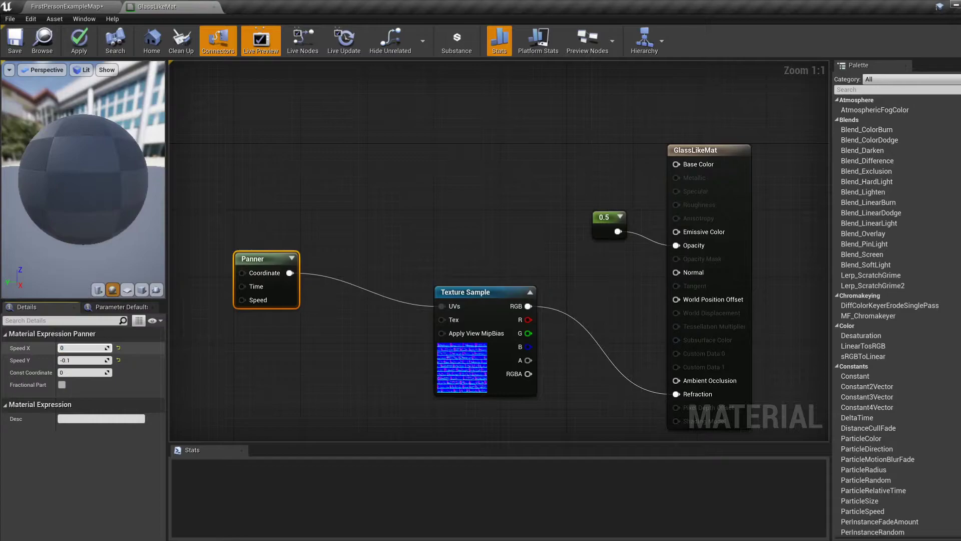
click(79, 50)
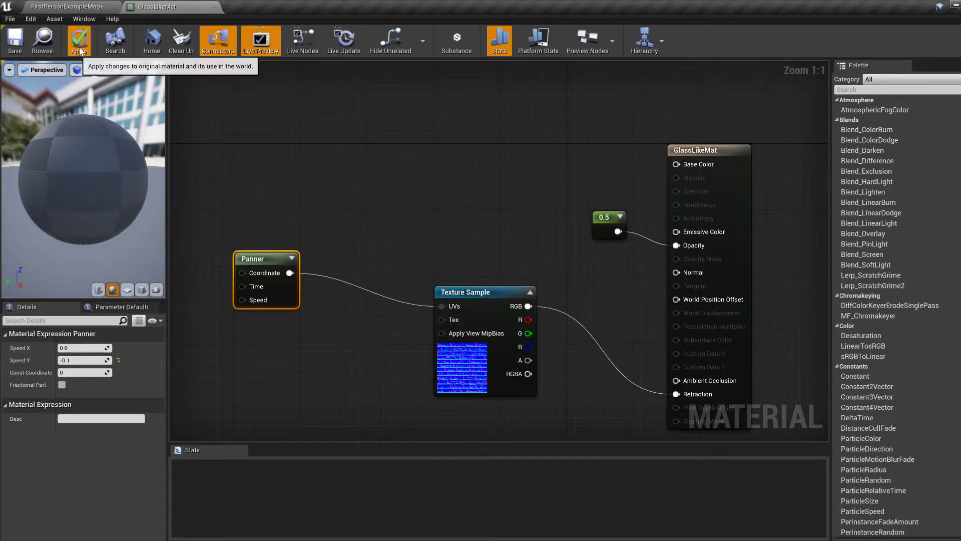
click(17, 44)
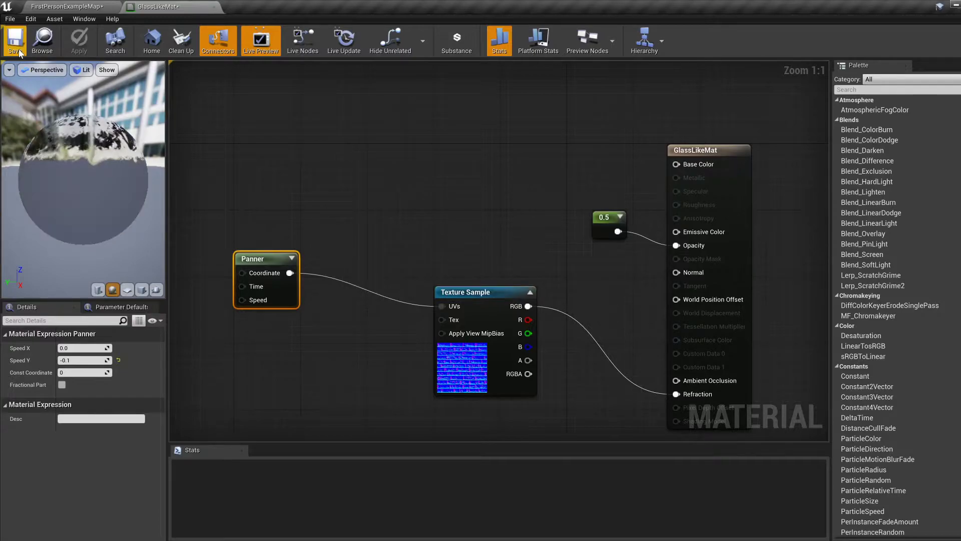
click(16, 45)
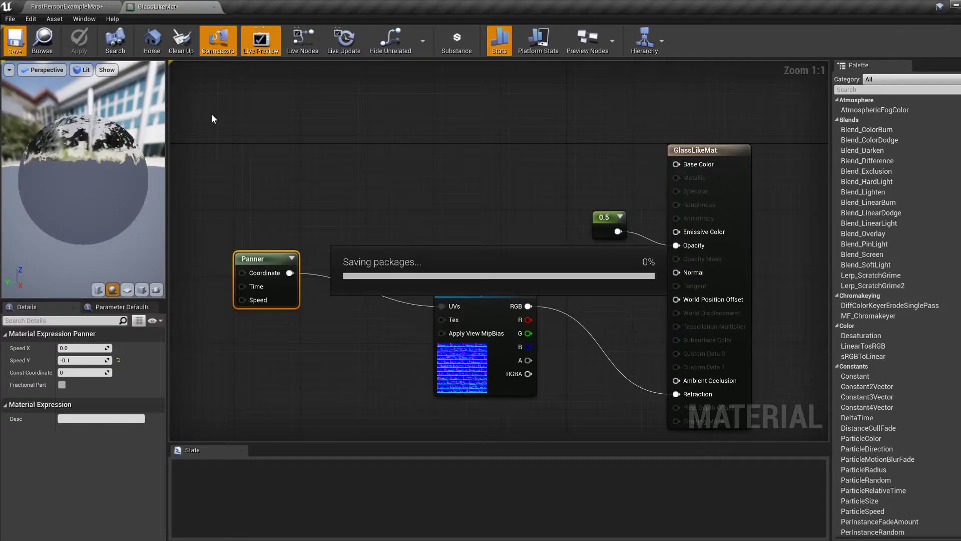
Step: Go back to the level, play it and back away from the thin wall to view the panning refraction
click(74, 6)
right_drag(411, 205, 512, 200)
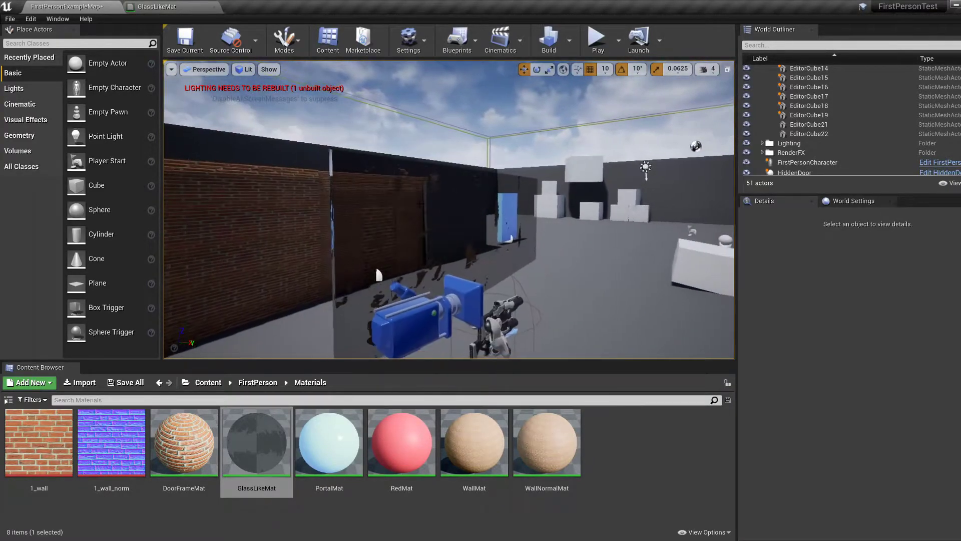
click(598, 40)
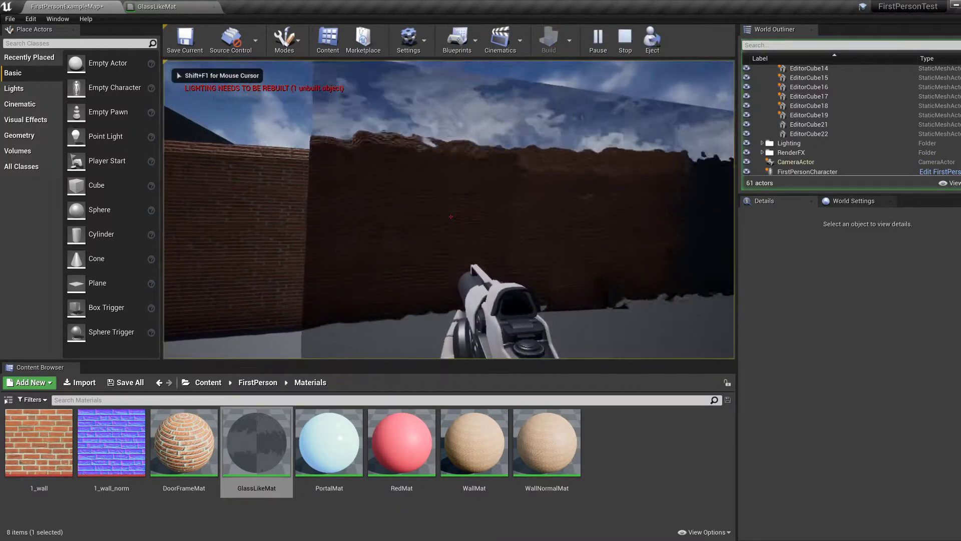
key(s)
key(s)
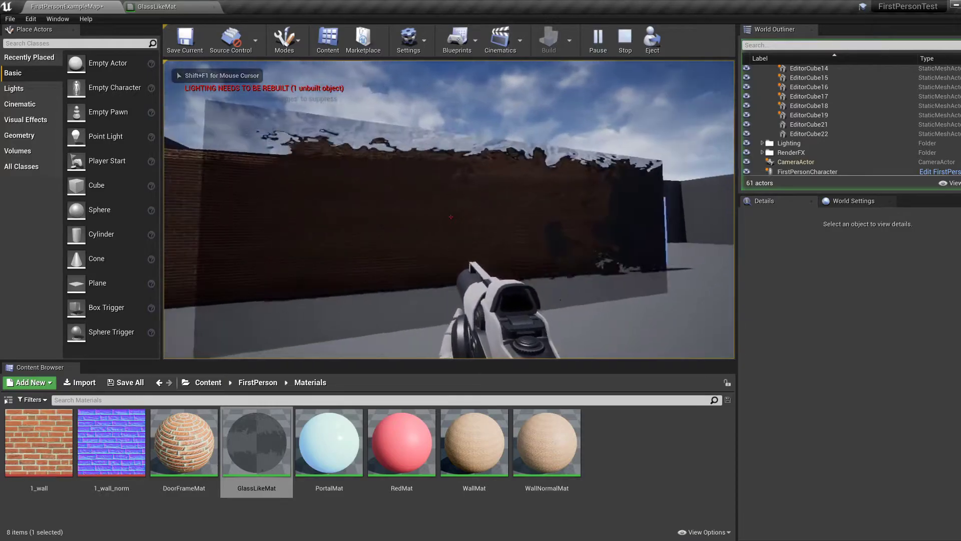
Step: Examine the panning refraction in full screen along the length of the wall, and end the game and full-screen view
key(F11)
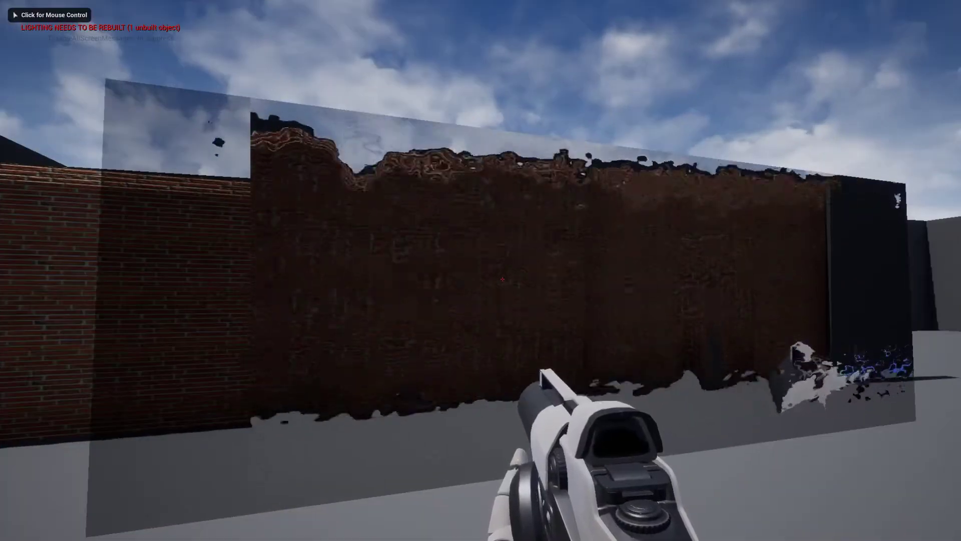
key(a)
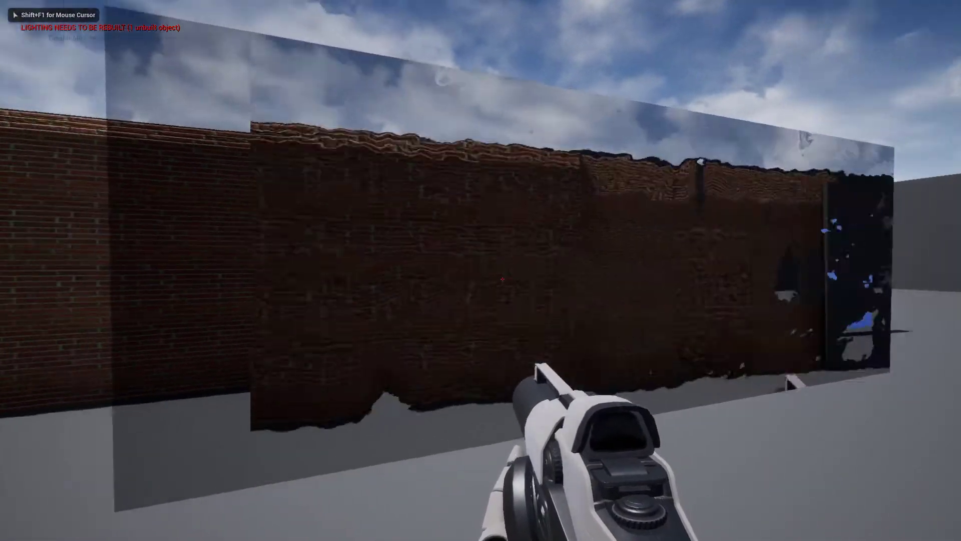
key(d)
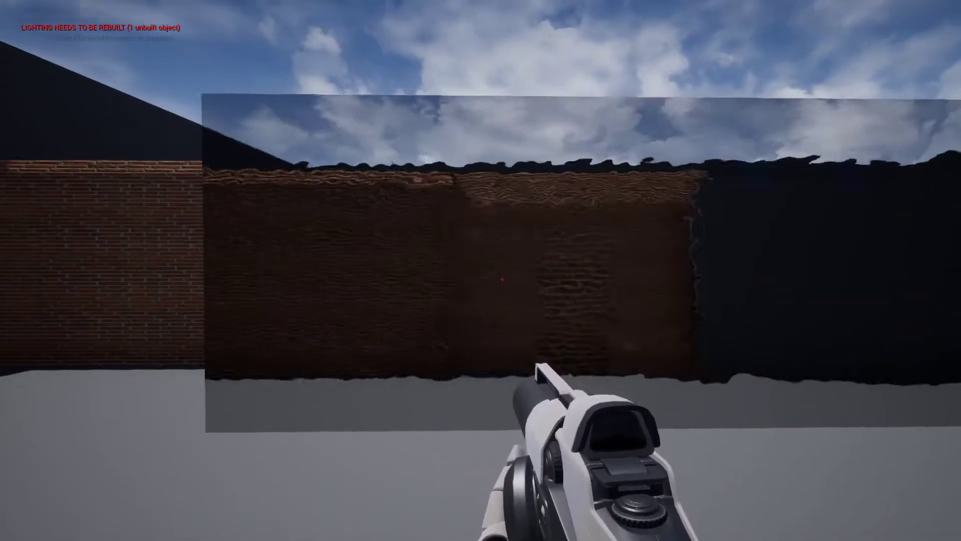
key(d)
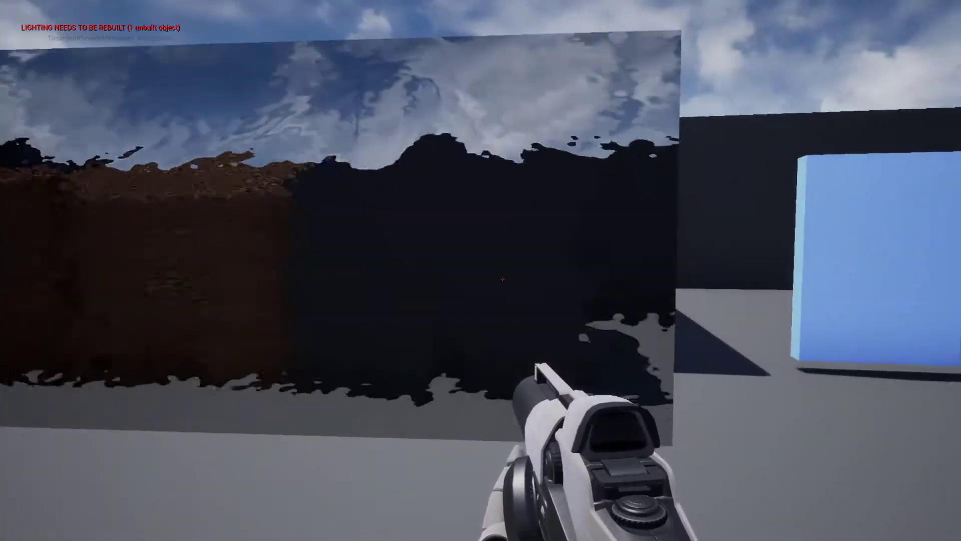
key(a)
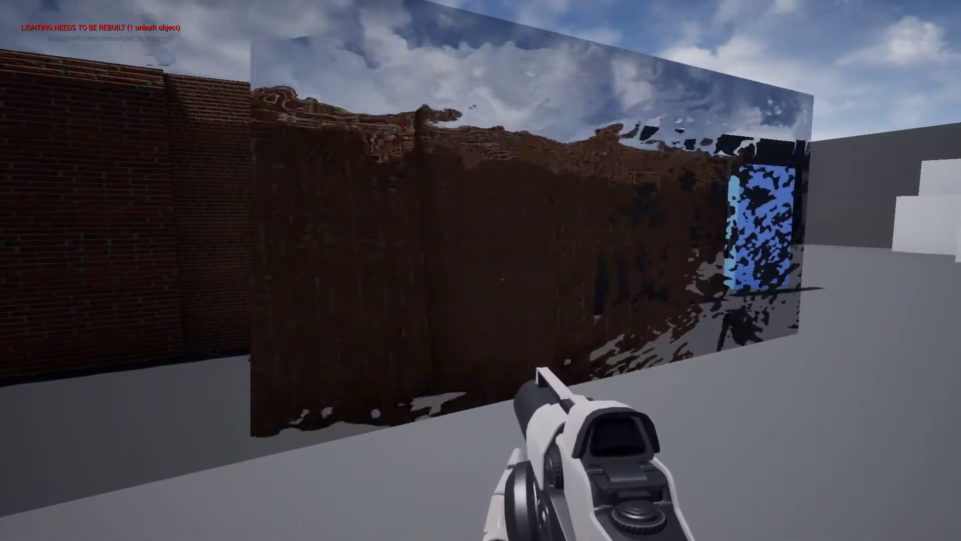
key(Escape)
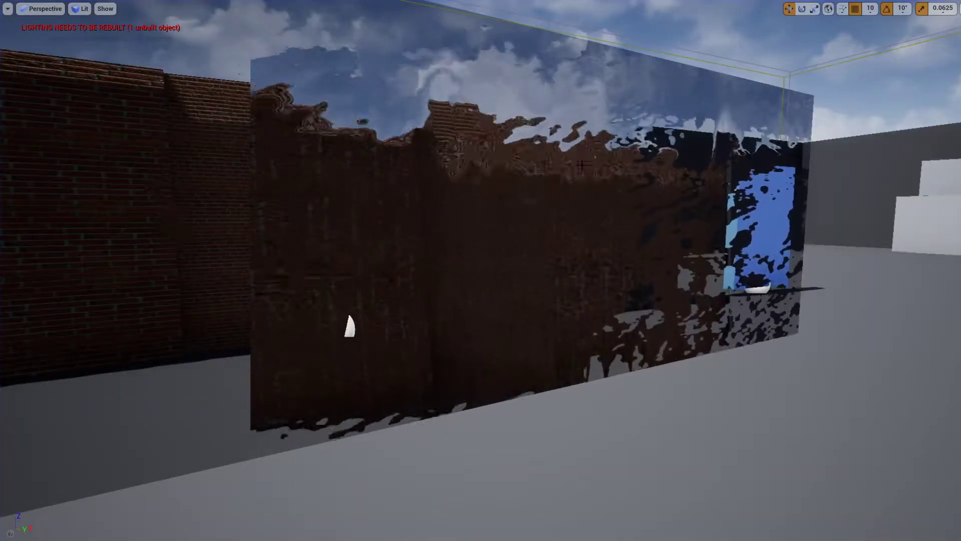
key(F11)
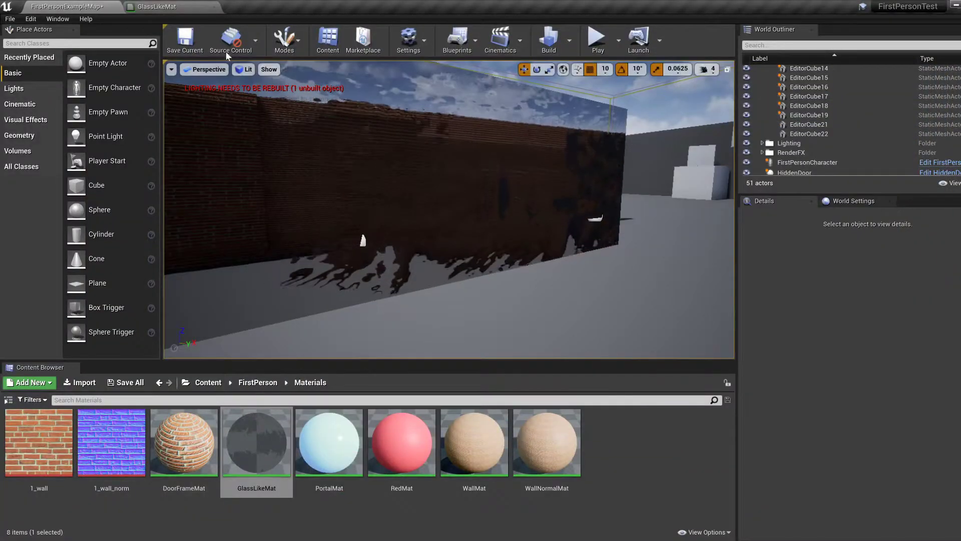
Step: In GlassLikeMat, wire the Texture Sample's RGB output to Opacity in place of the 0.5 constant, and apply and save the material
click(157, 6)
drag(468, 293, 401, 276)
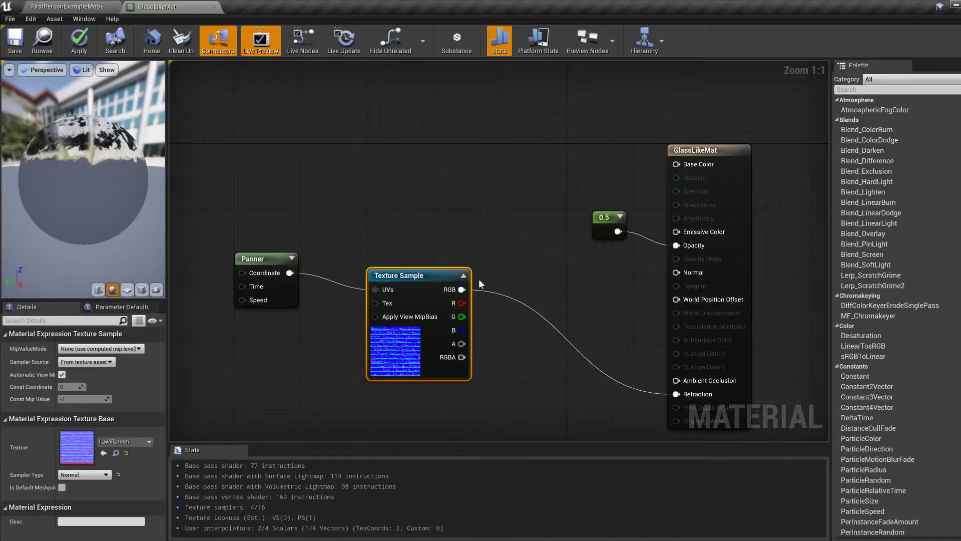
drag(461, 289, 675, 246)
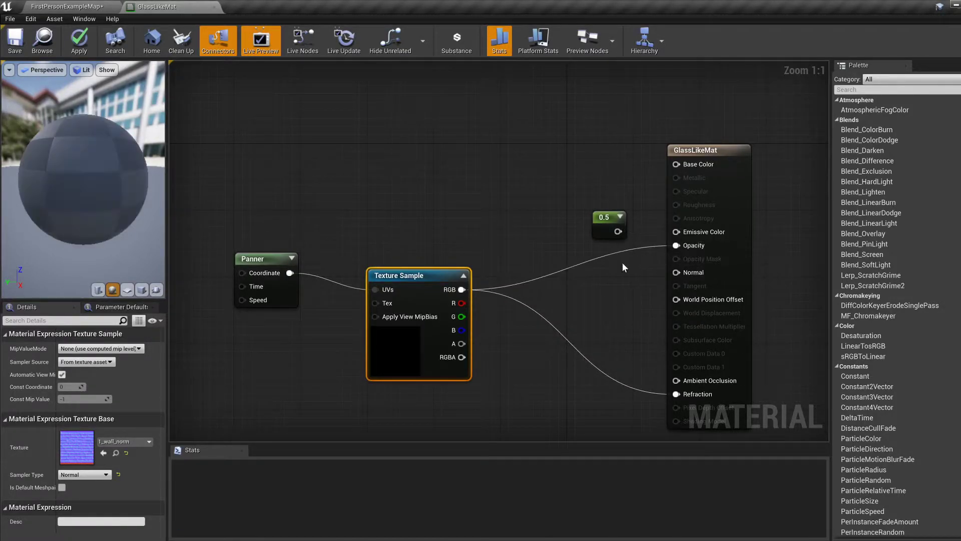
click(83, 42)
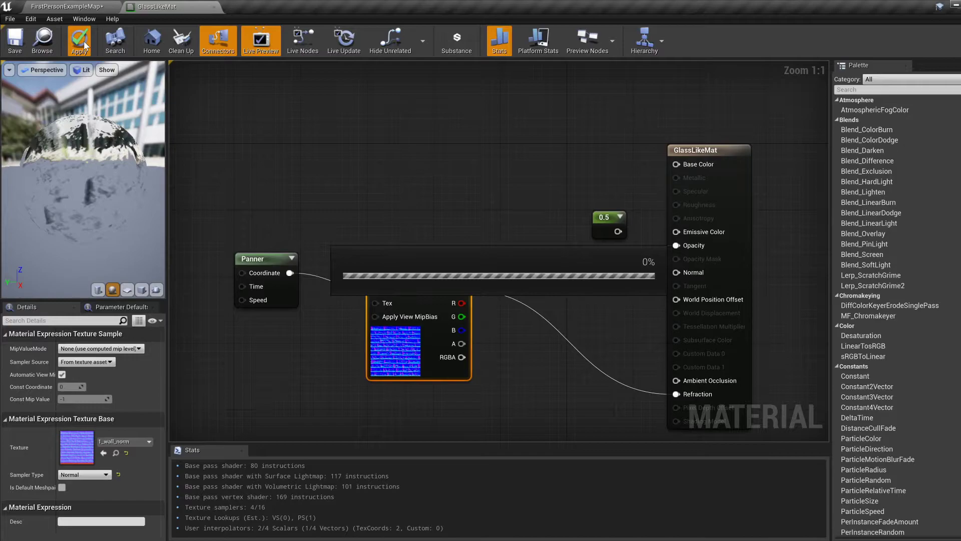
click(23, 42)
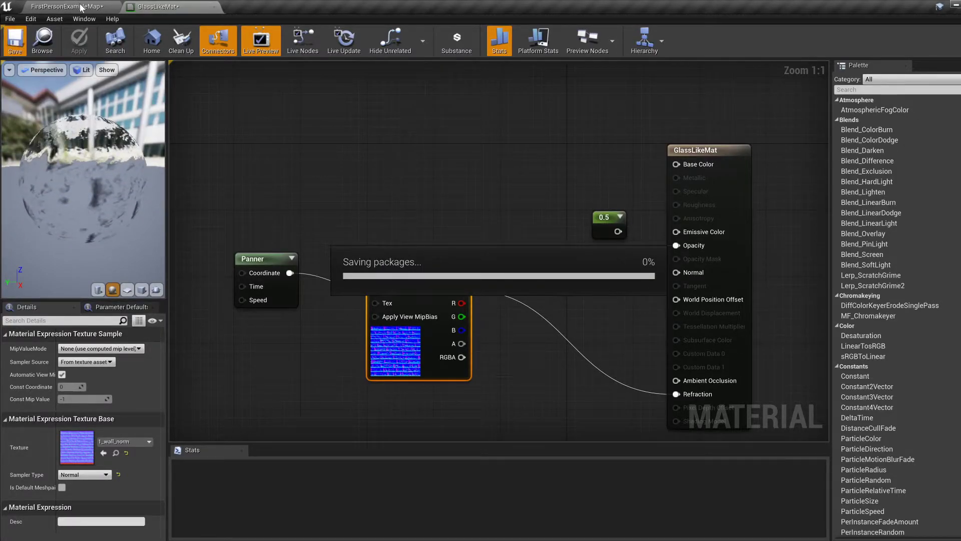
Step: Return to the level, play it and walk up to the thin wall to view the texture-driven opacity
click(82, 7)
right_drag(449, 209, 369, 209)
key(d)
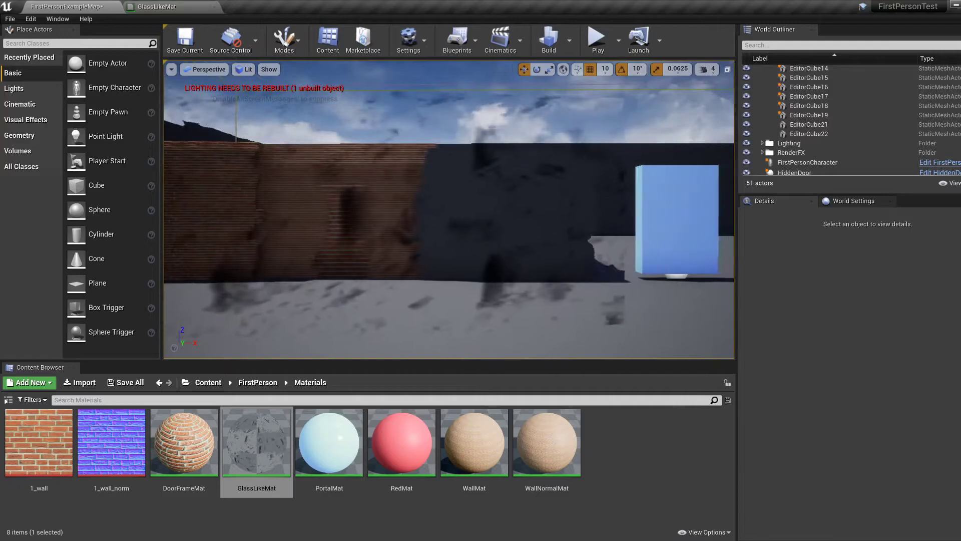
click(597, 39)
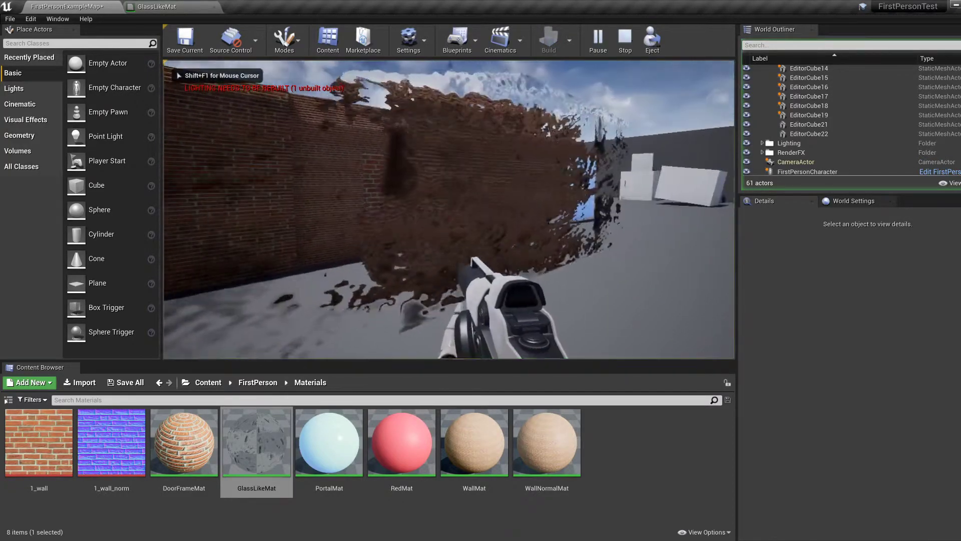
key(w)
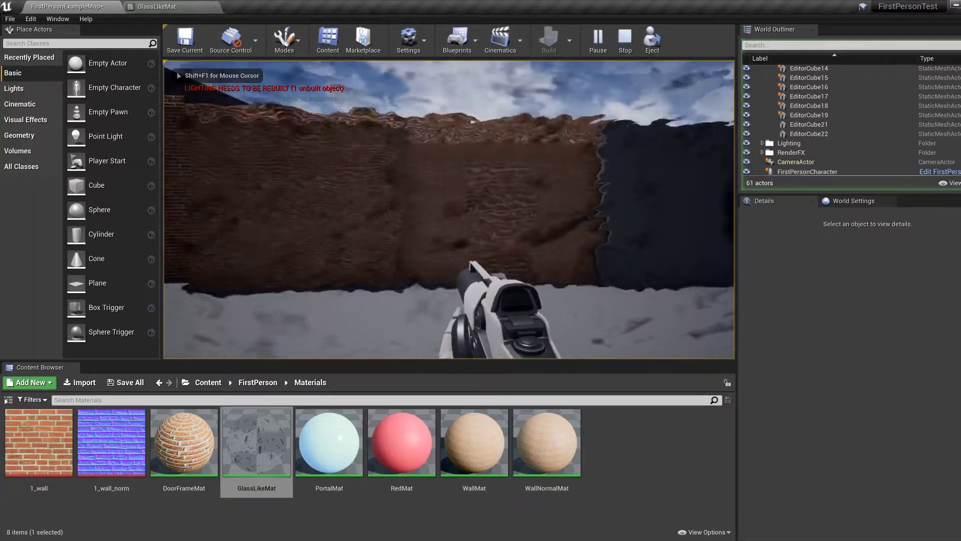
Step: Examine the wall's mottled opacity and refraction in full screen from several angles, and end the game and full-screen view
key(F11)
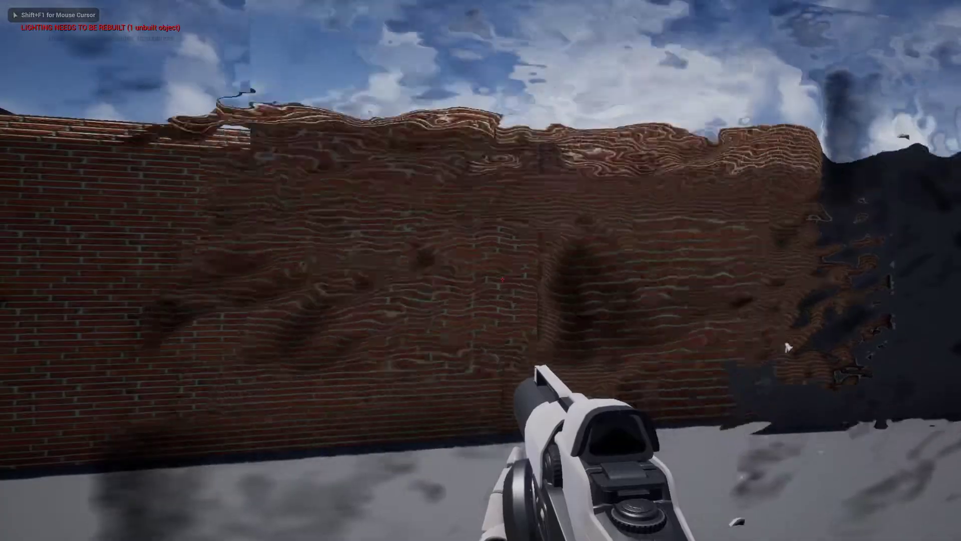
key(d)
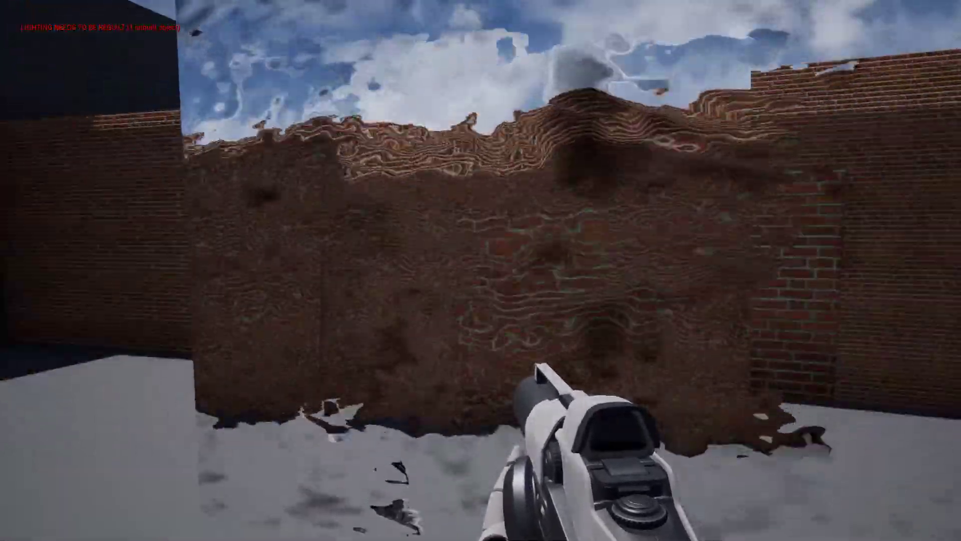
key(a)
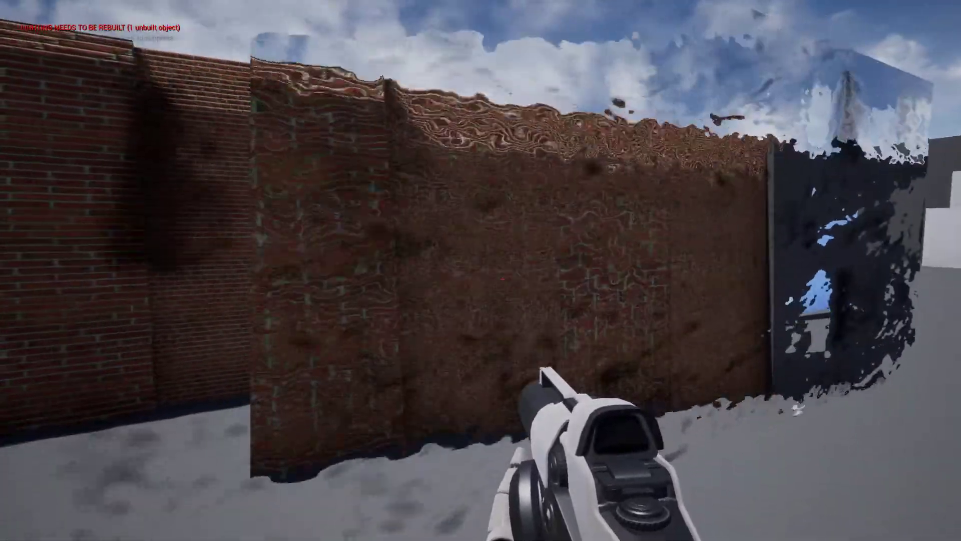
key(Escape)
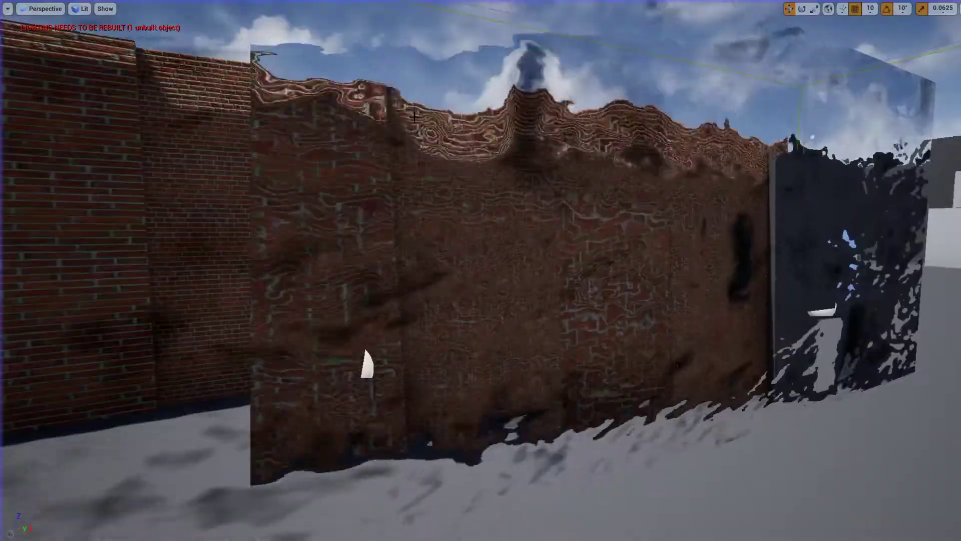
key(F11)
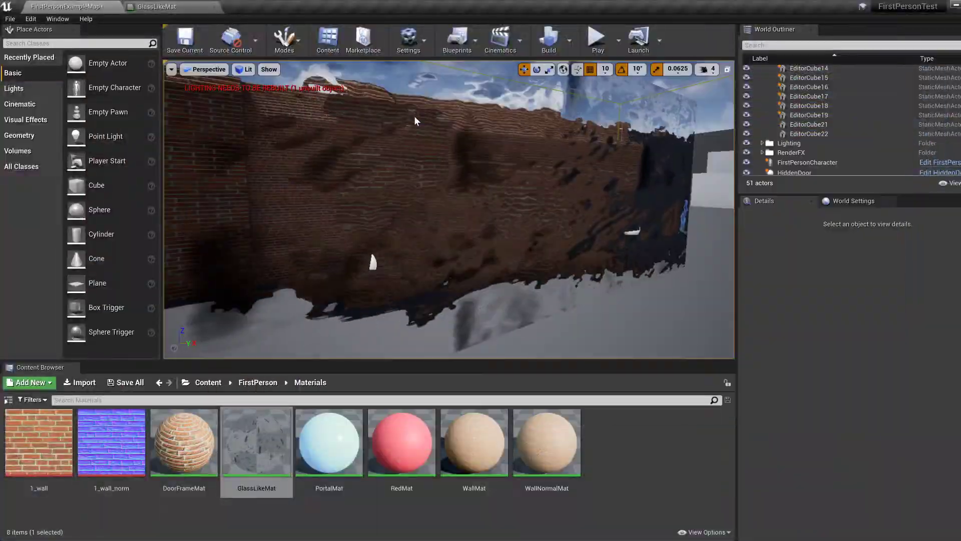
Step: Rearrange the GlassLikeMat graph by moving the Texture Sample node up and the unconnected 0.5 constant clear of the opacity wire
click(195, 7)
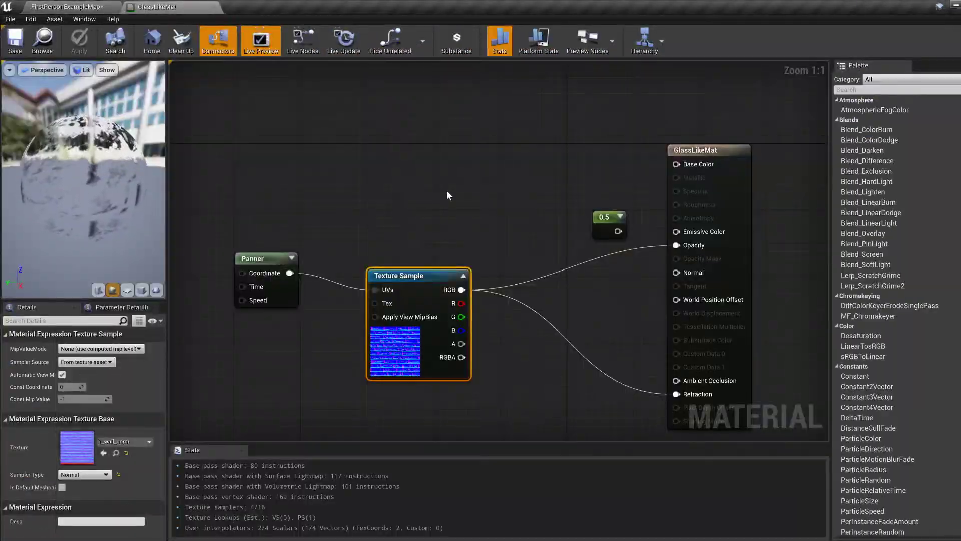
drag(420, 279, 404, 238)
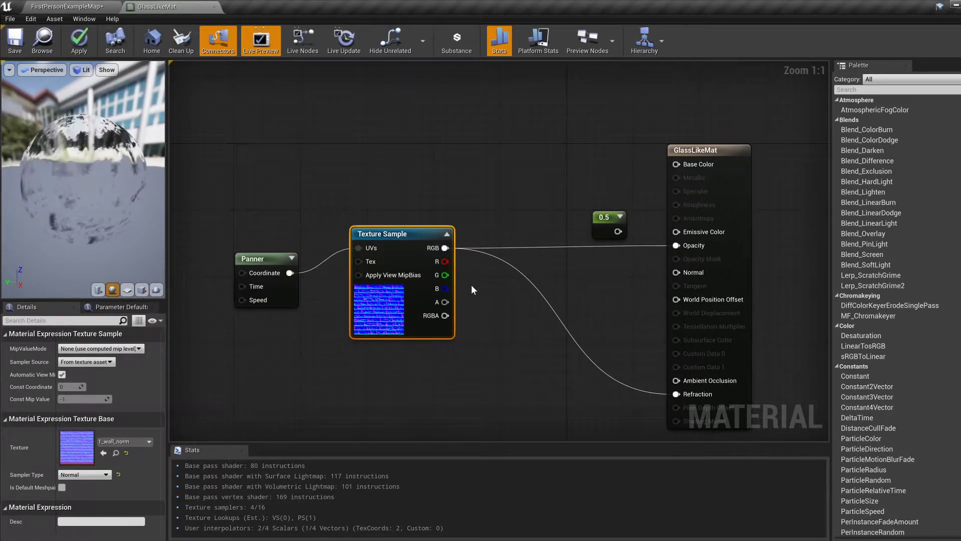
right_drag(501, 205, 429, 163)
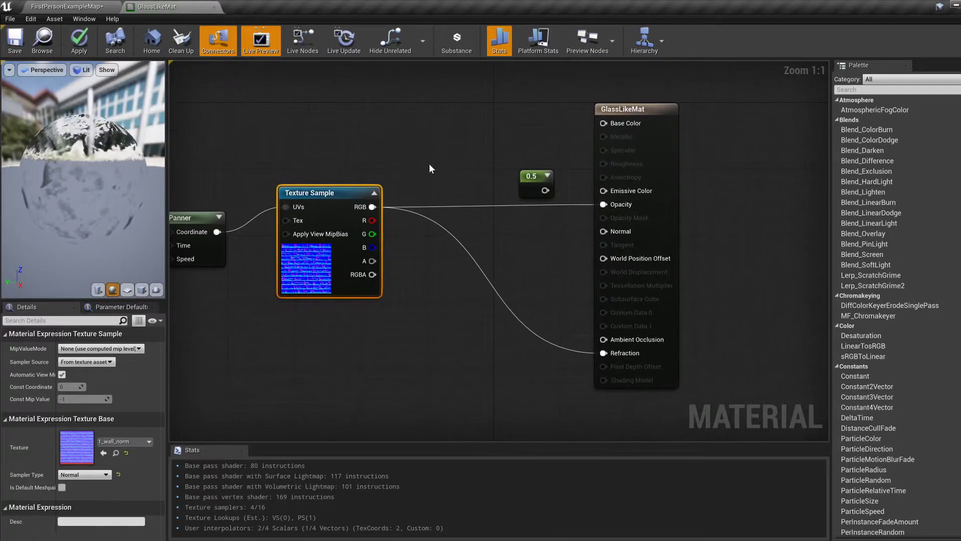
drag(532, 173, 494, 125)
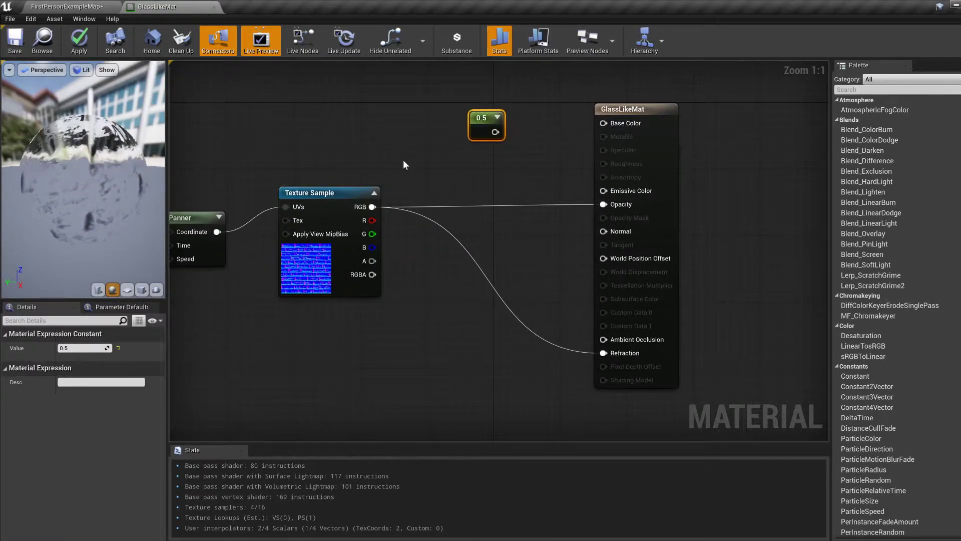
right_drag(444, 285, 498, 290)
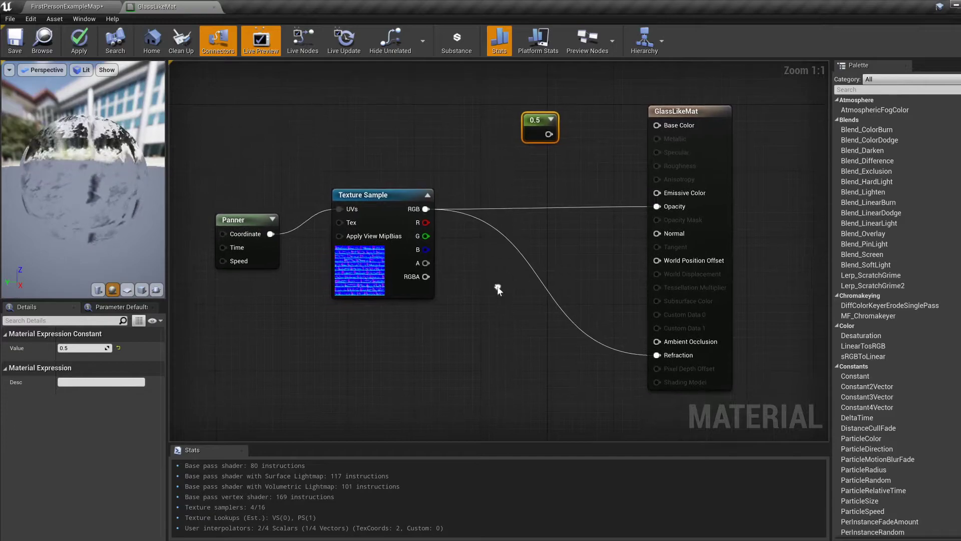
Step: Add a OneMinus node and wire it between the Texture Sample's RGB output and the material's Refraction input
right_click(423, 348)
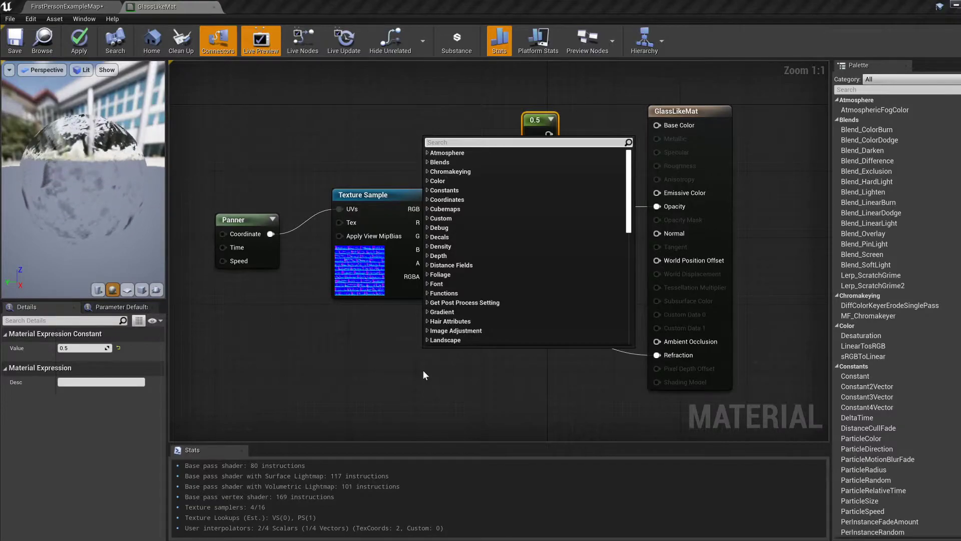
text(oneminus)
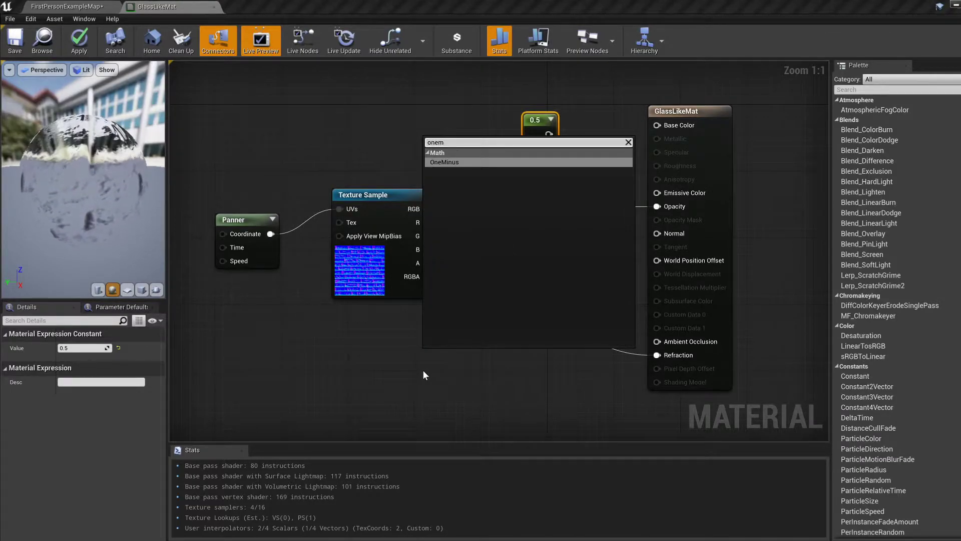
key(Return)
drag(443, 355, 493, 319)
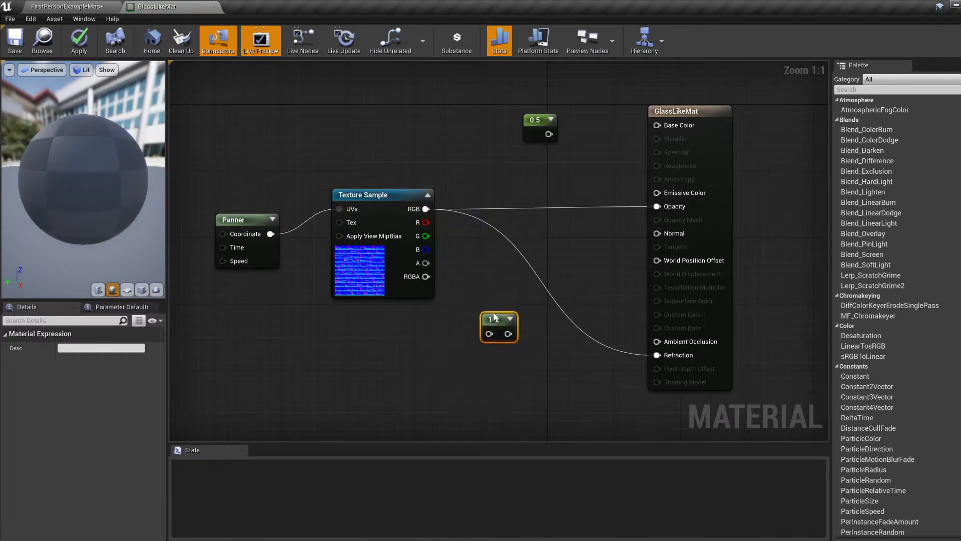
drag(426, 209, 497, 308)
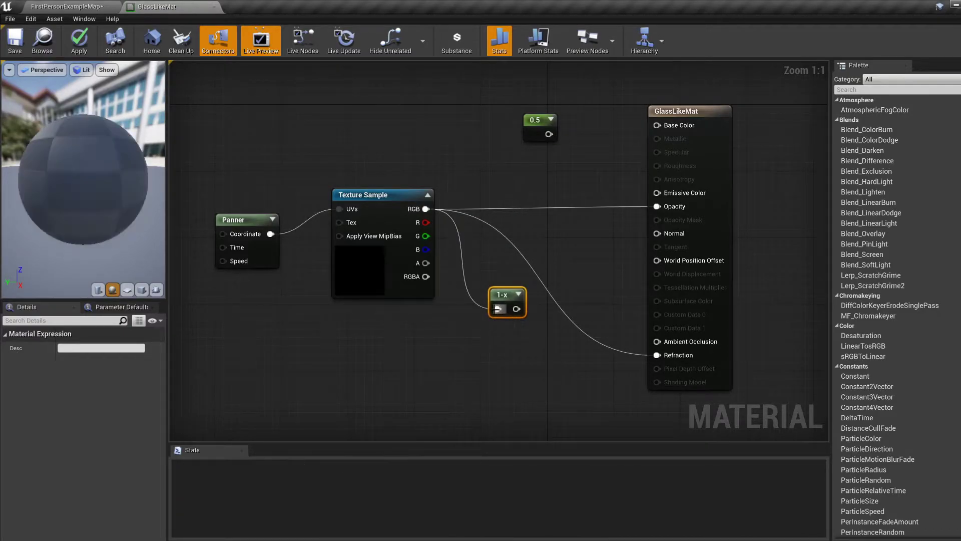
drag(662, 353, 662, 354)
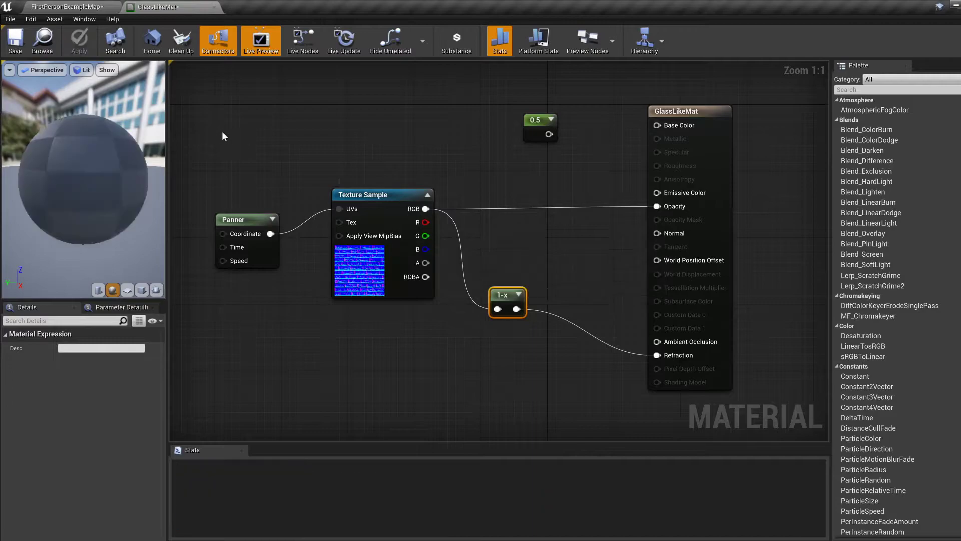
Step: Add a Clamp node fed by the Texture Sample's RGB output and place it above the opacity wire
right_drag(309, 150, 265, 184)
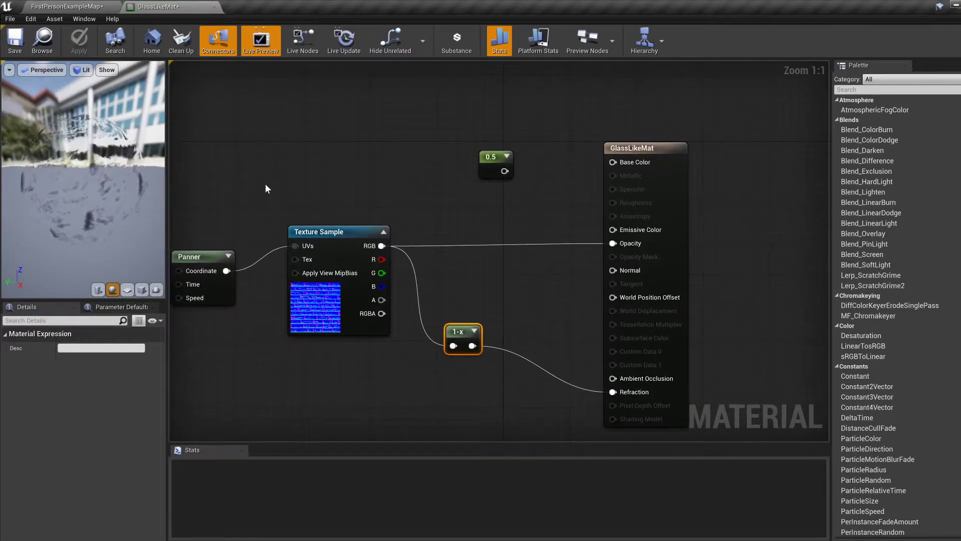
drag(382, 245, 457, 229)
text(clamp)
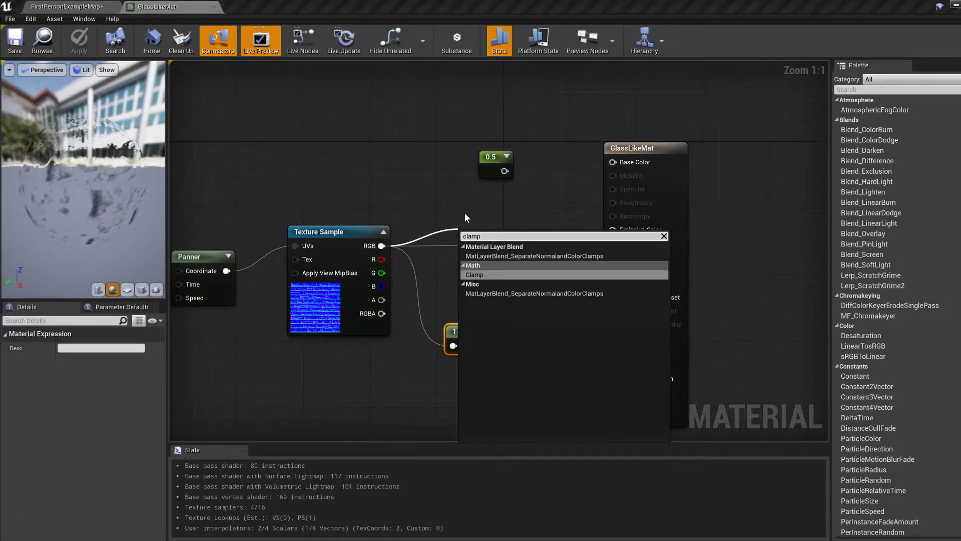
key(Return)
drag(496, 268, 468, 239)
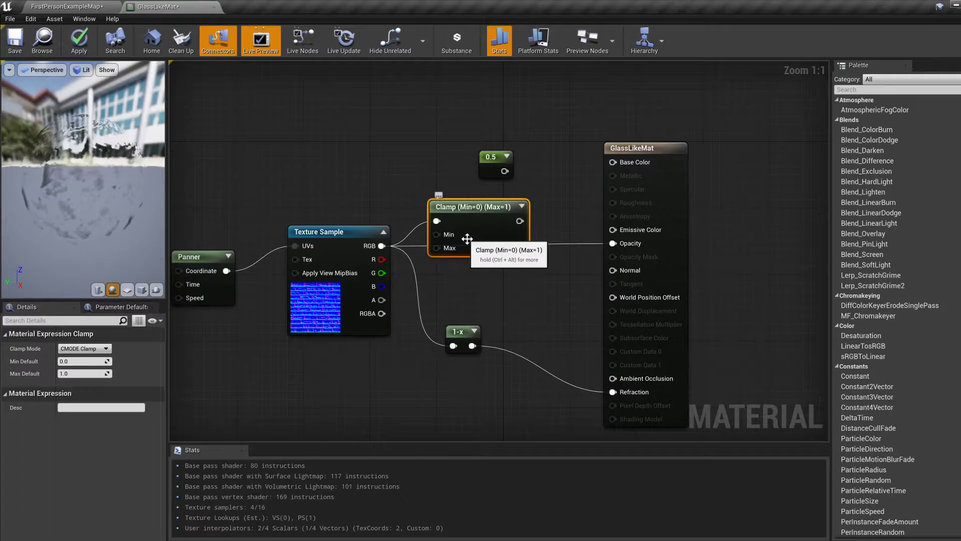
Step: Set the Clamp node's Max Default to 0.6 and Min Default to 0.2, and connect its output to Opacity
click(95, 373)
text(0.6)
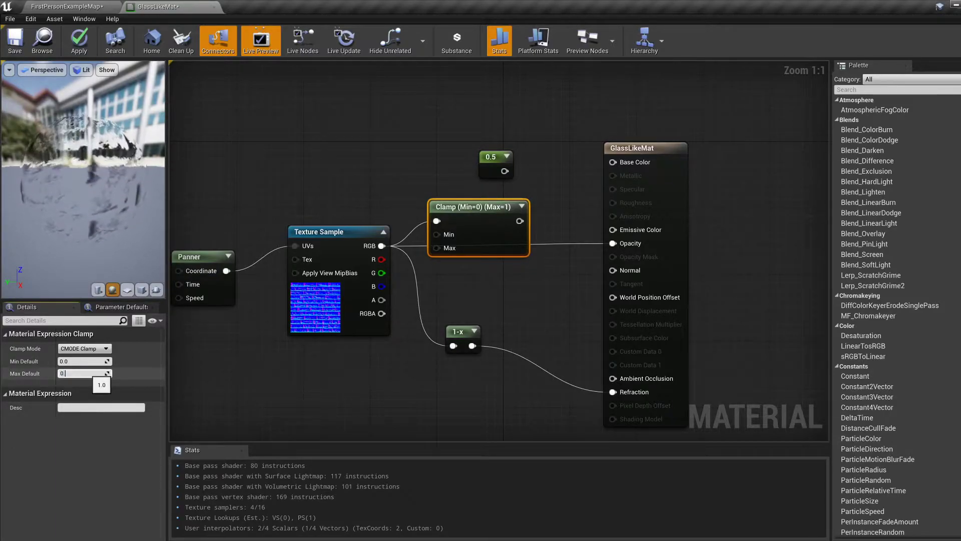
click(85, 361)
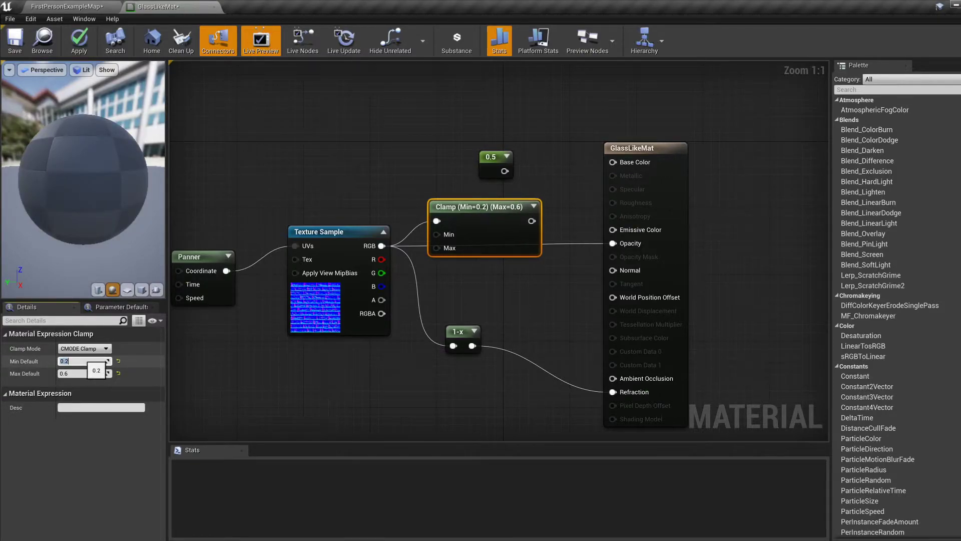
drag(532, 221, 619, 245)
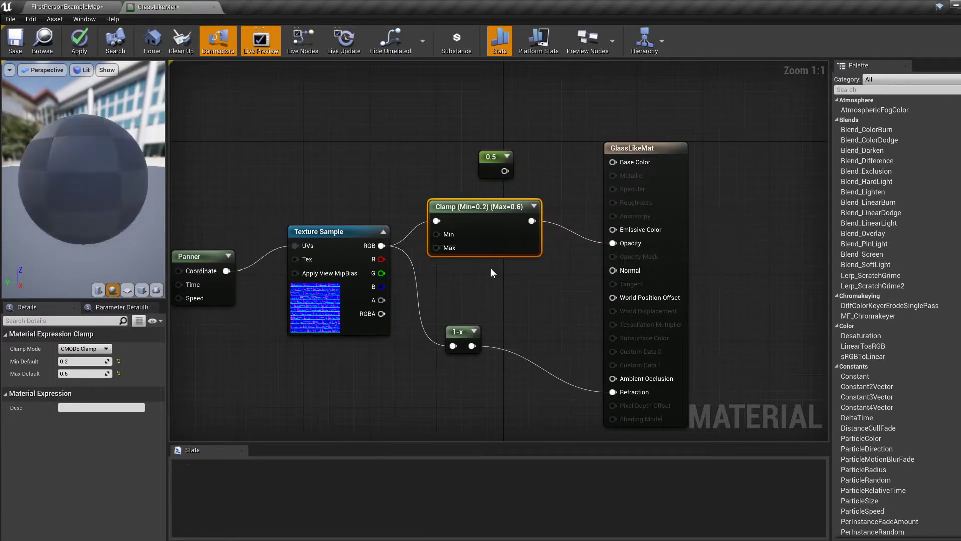
Step: Delete the unused 0.5 constant node from the graph, and apply and save GlassLikeMat
drag(490, 171, 418, 163)
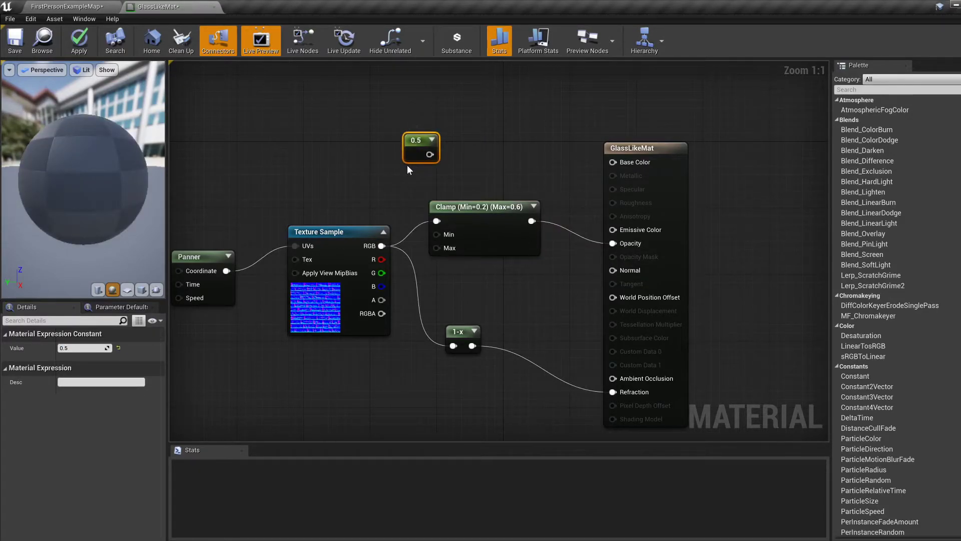
key(Delete)
right_drag(407, 164, 447, 185)
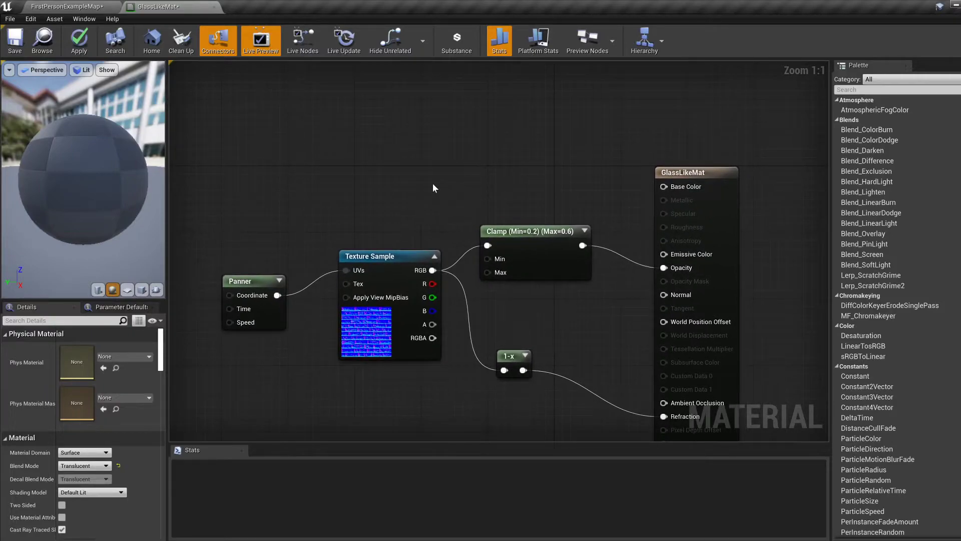
click(79, 42)
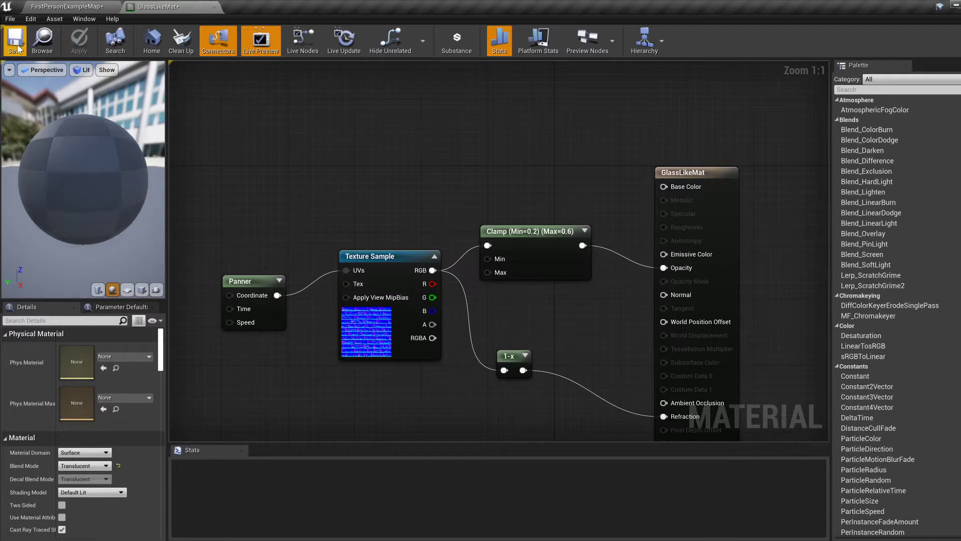
click(16, 42)
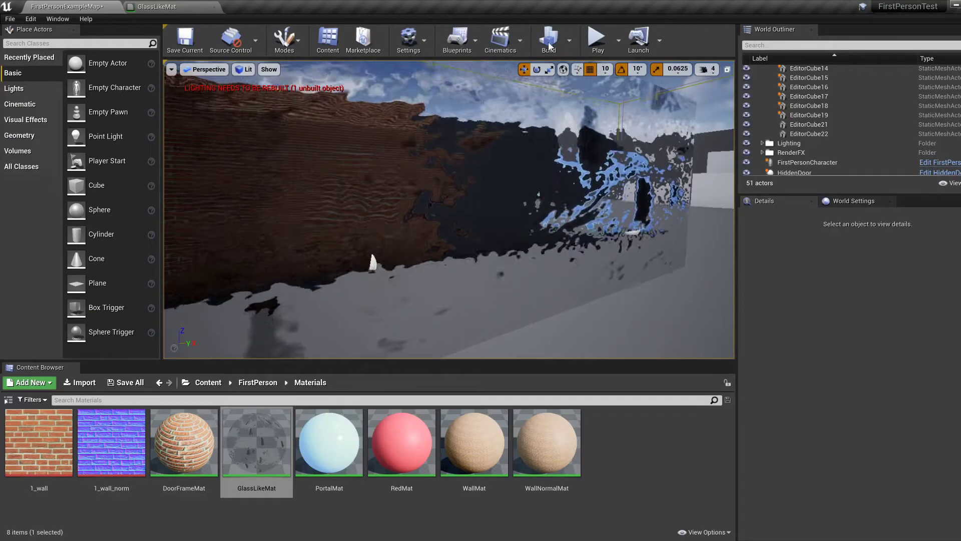
Step: Play the level and strafe back and forth along the thin wall to examine the clamped opacity and inverted refraction
click(596, 39)
key(d)
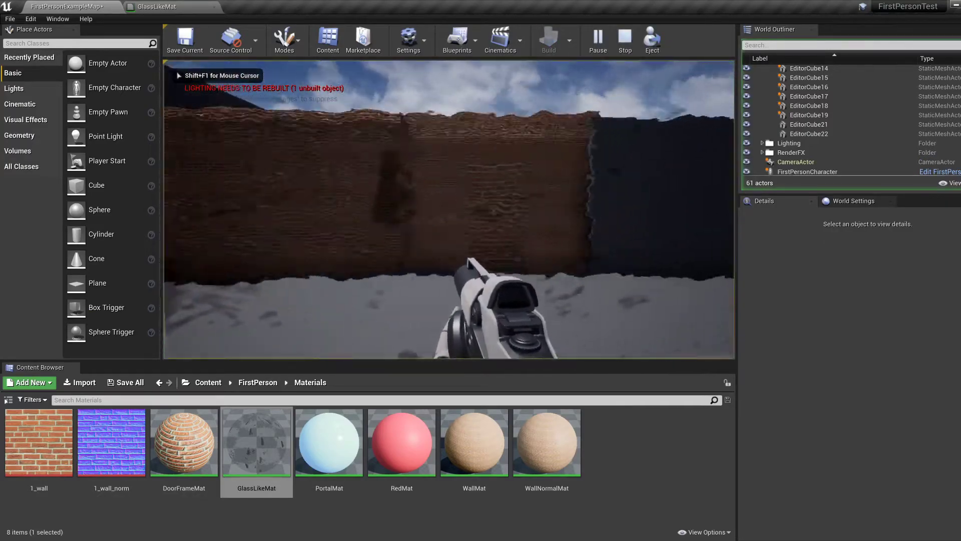
key(a)
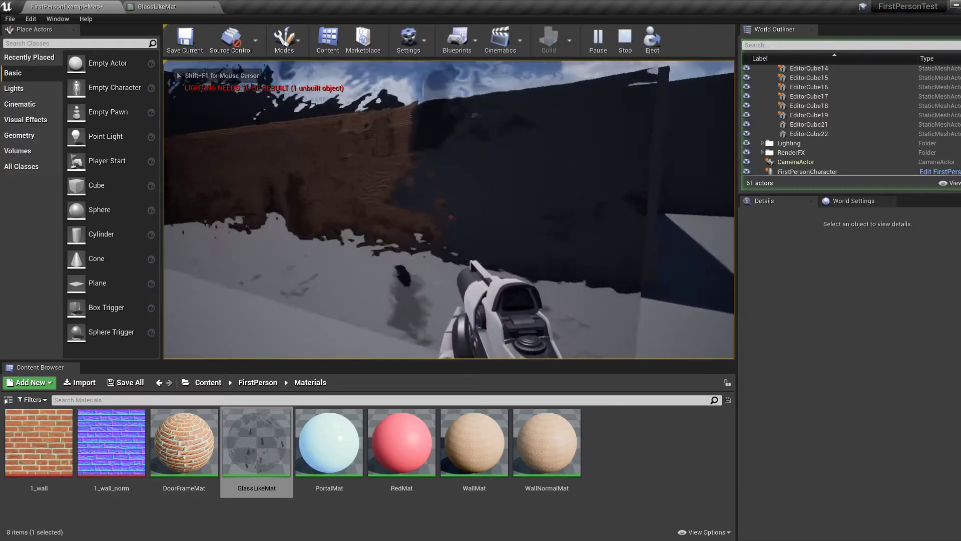
key(d)
key(a)
key(a)
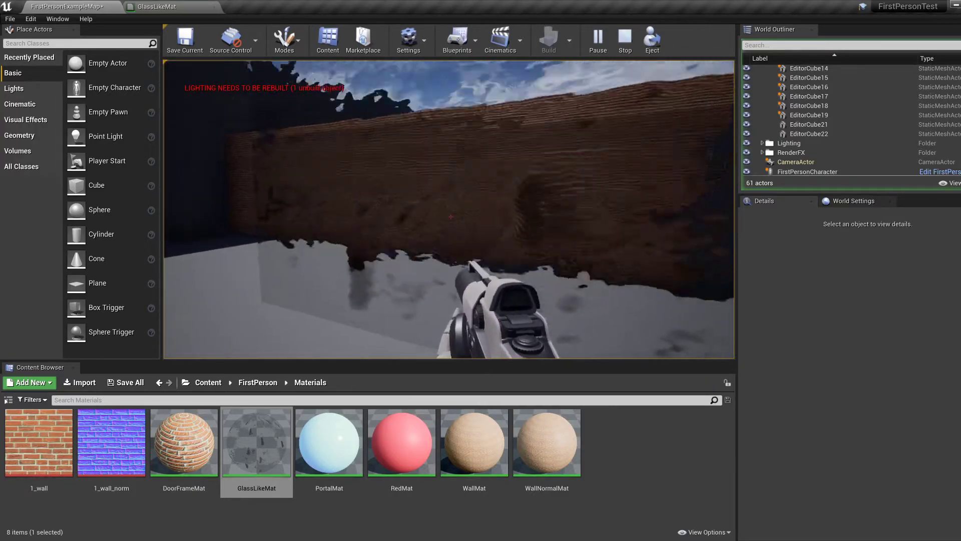
Step: Move back and forth along the thin wall in play mode to examine the refraction from several angles, and stop the play session
key(d)
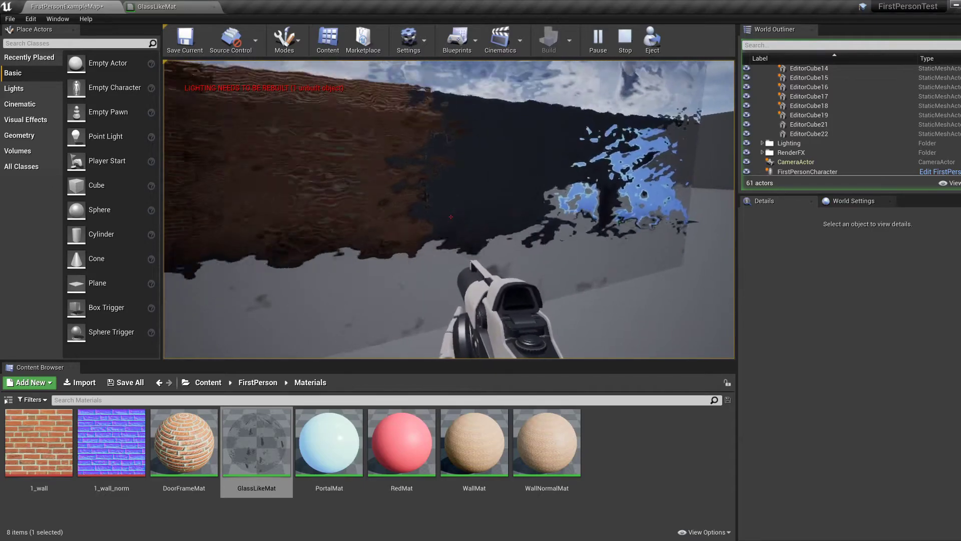
key(d)
key(s)
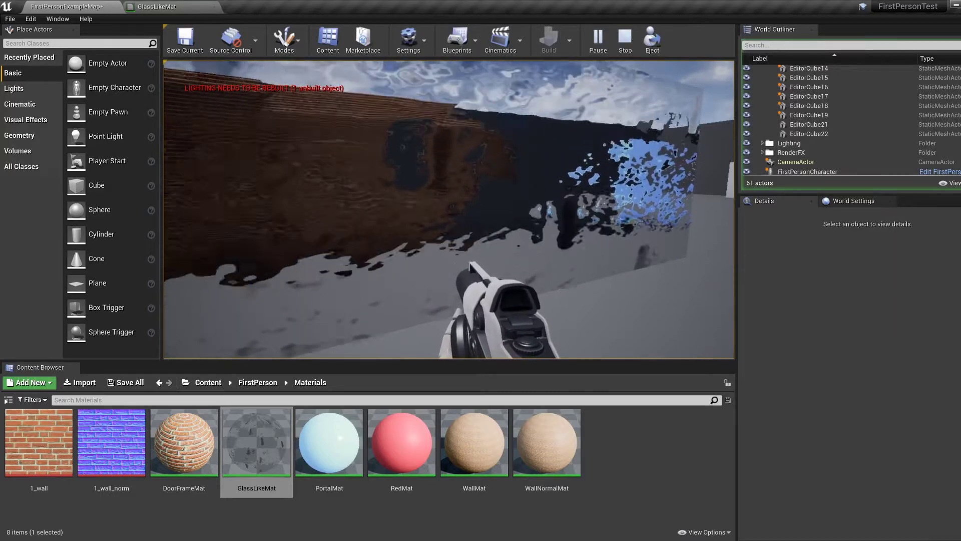
key(a)
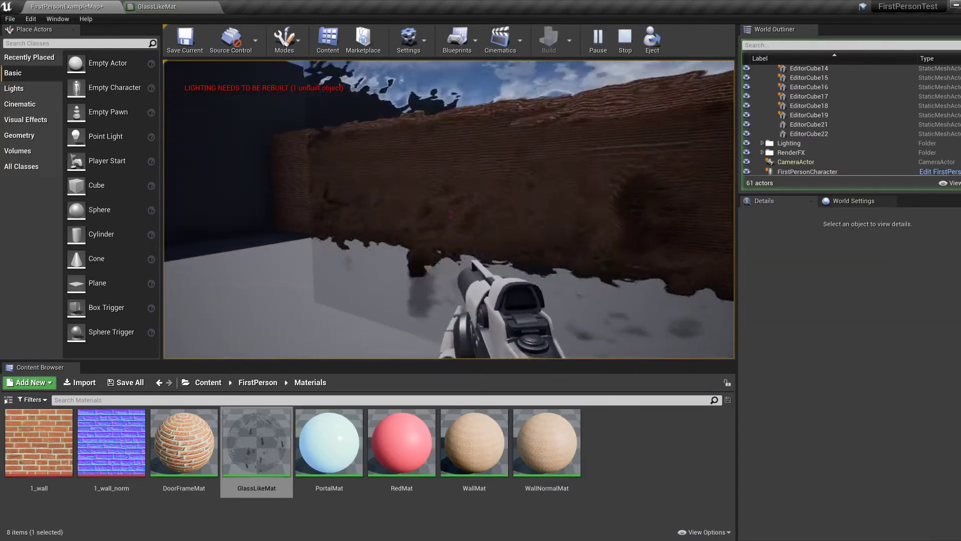
key(d)
key(s)
key(d)
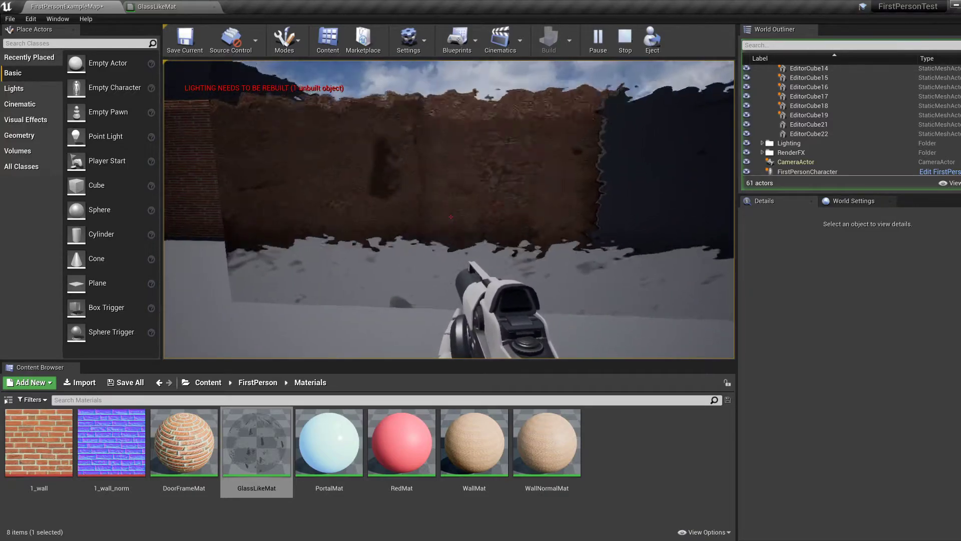
key(a)
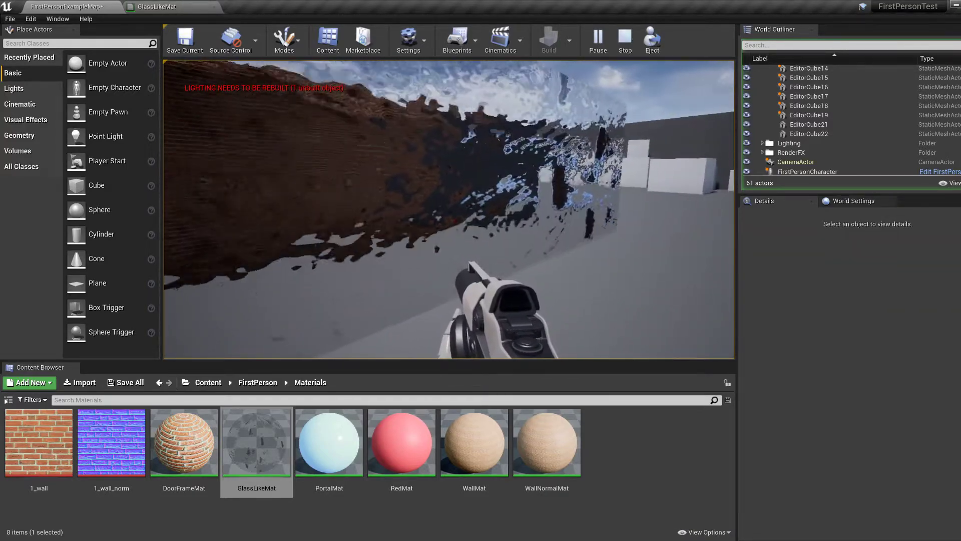
key(d)
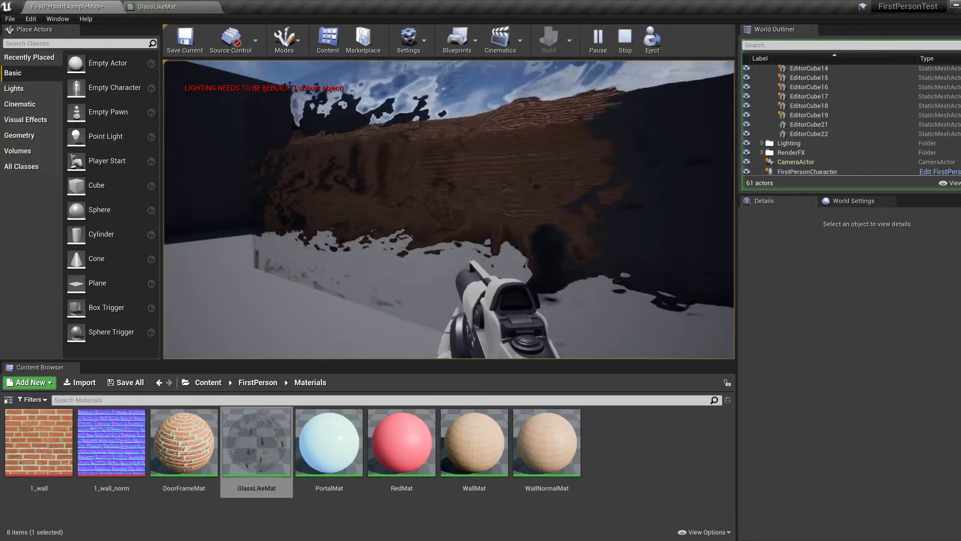
key(a)
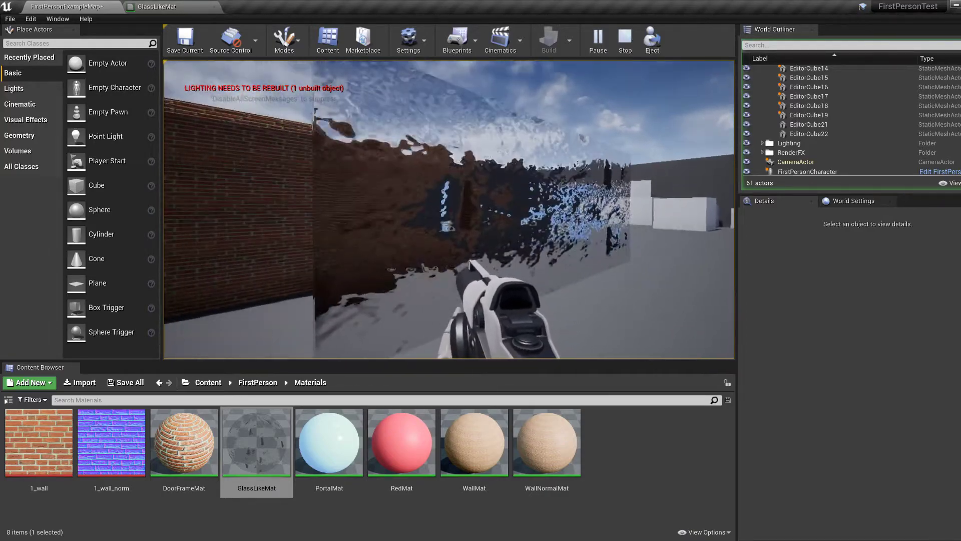
key(w)
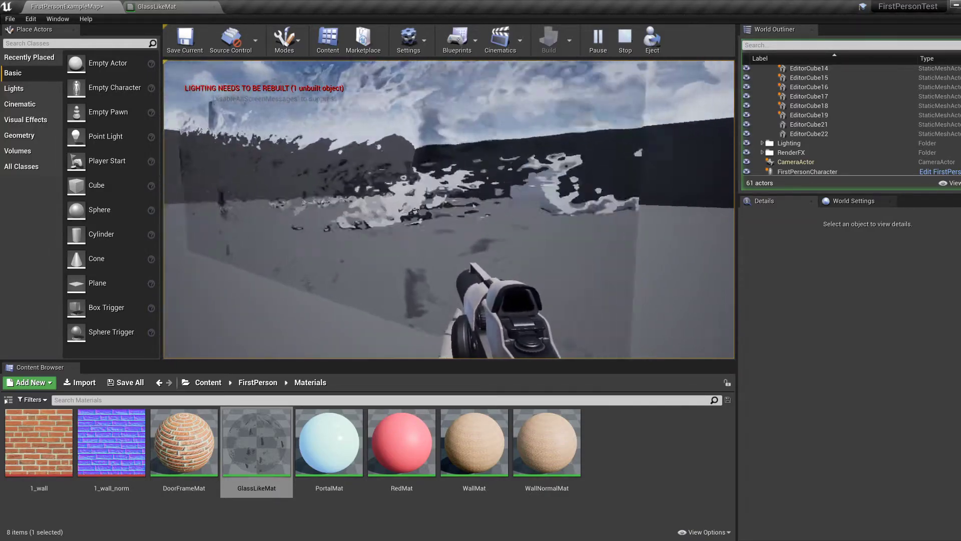
key(s)
key(d)
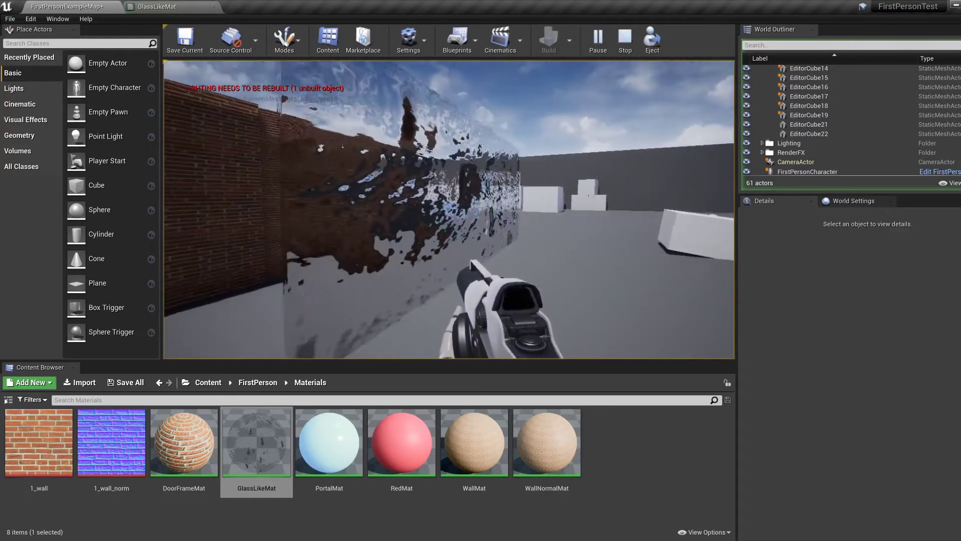
key(w)
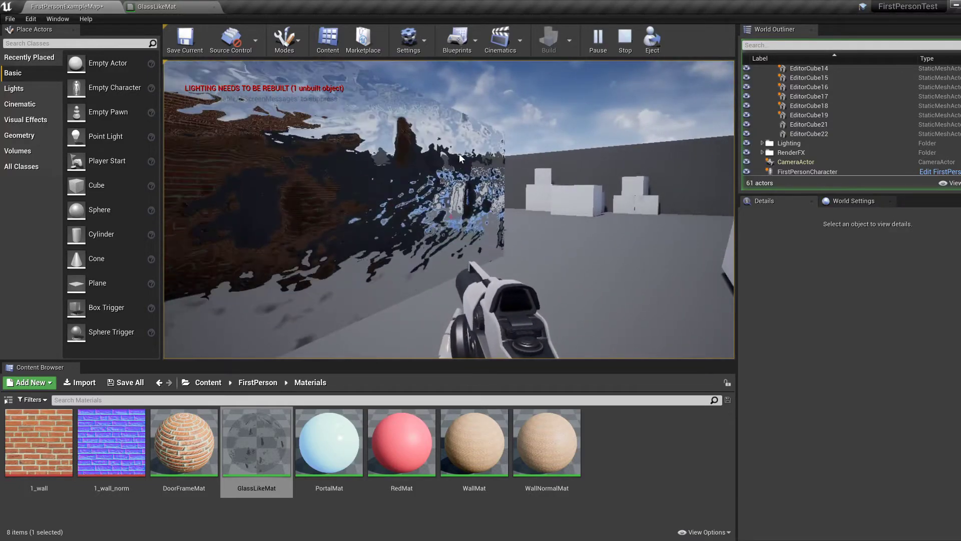
key(Escape)
right_drag(426, 195, 440, 227)
key(w)
key(s)
key(s)
key(w)
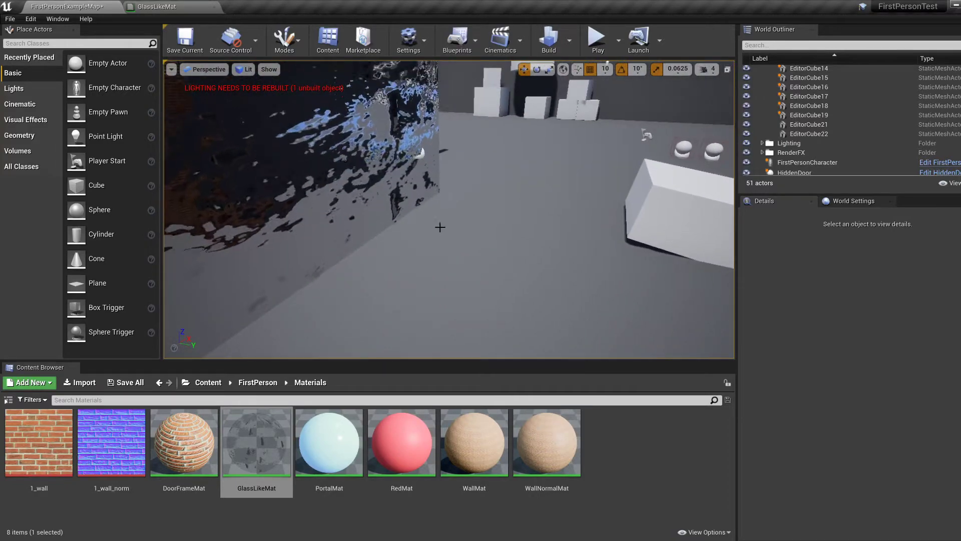
Step: Add a Constant3Vector node above the Texture Sample in the GlassLikeMat graph
click(161, 5)
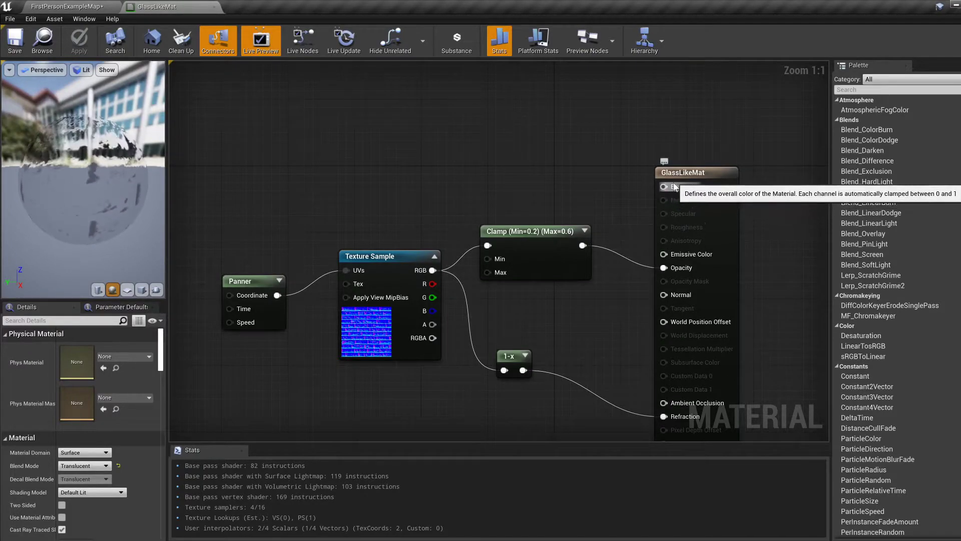
mouse_move(548, 163)
right_down()
mouse_move(547, 189)
mouse_move(541, 166)
right_up()
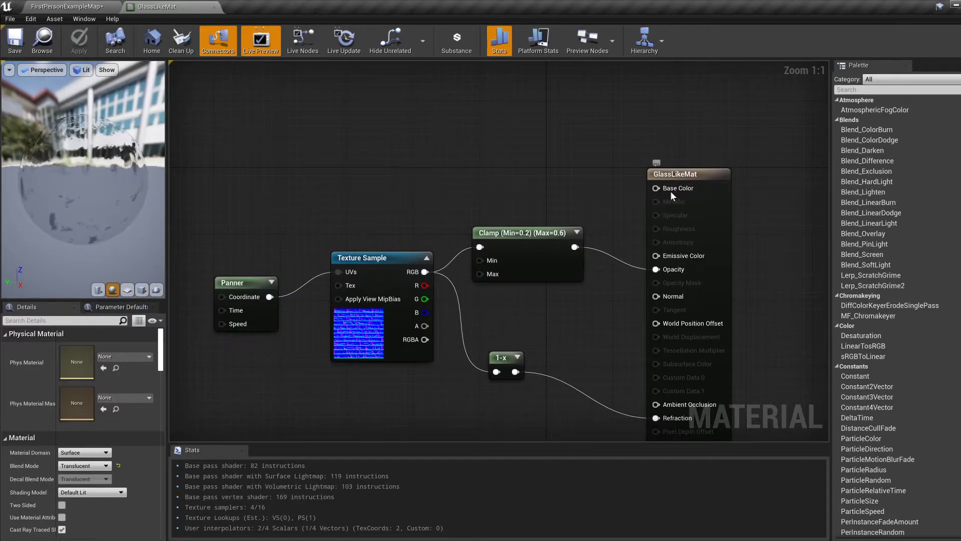
right_click(320, 149)
right_click(265, 136)
text(3)
right_click(263, 118)
click(230, 131)
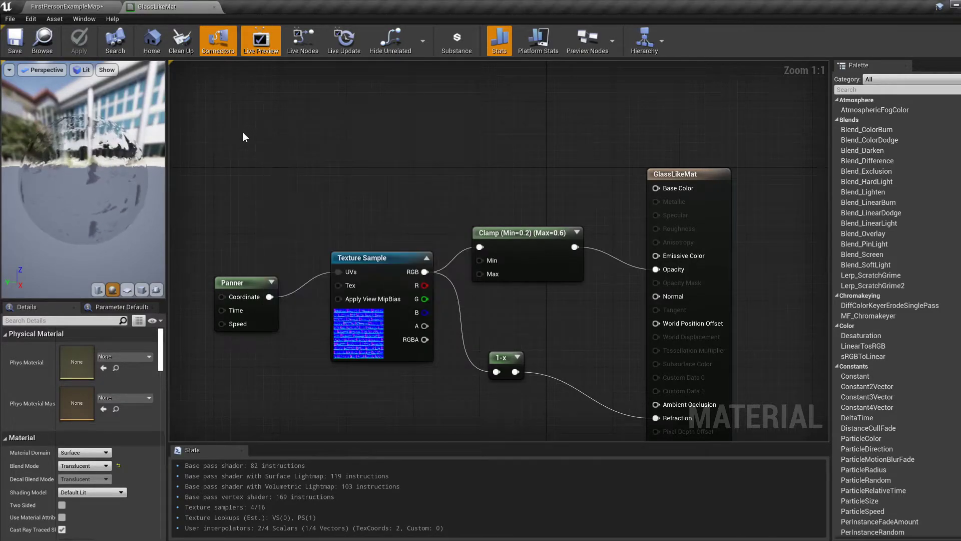
click(303, 146)
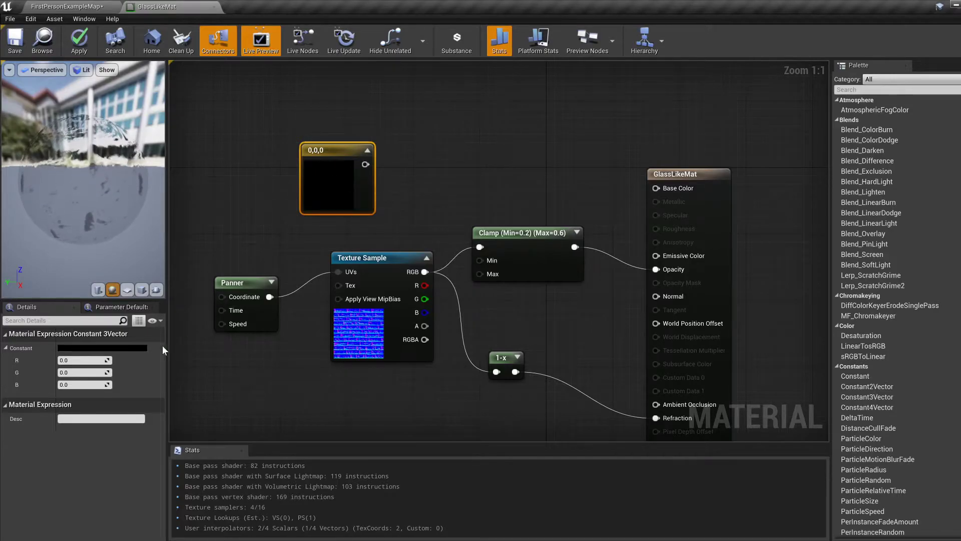
Step: Set the Constant3Vector colour to a blue of R 0.097587, G 0.082283, B 0.879622
click(105, 348)
drag(217, 270, 277, 185)
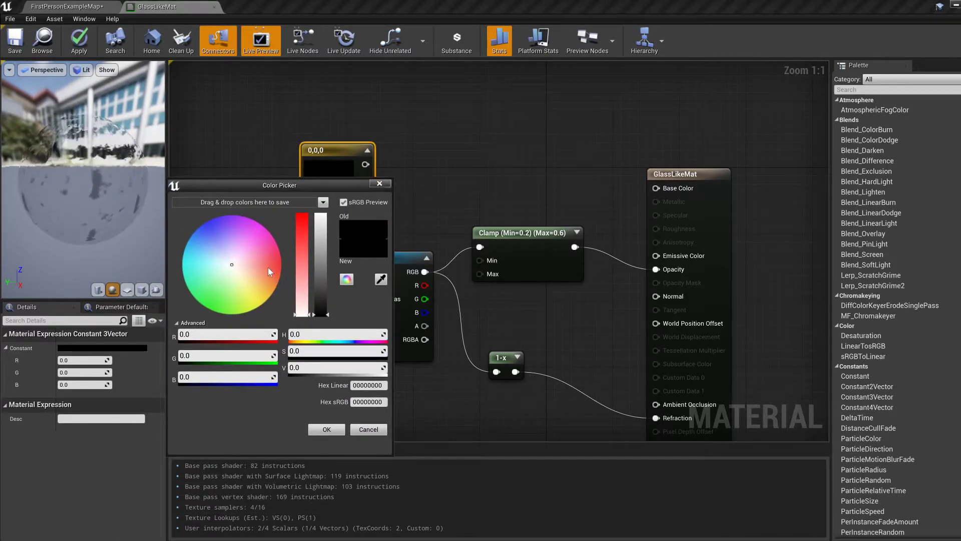
drag(230, 248, 214, 221)
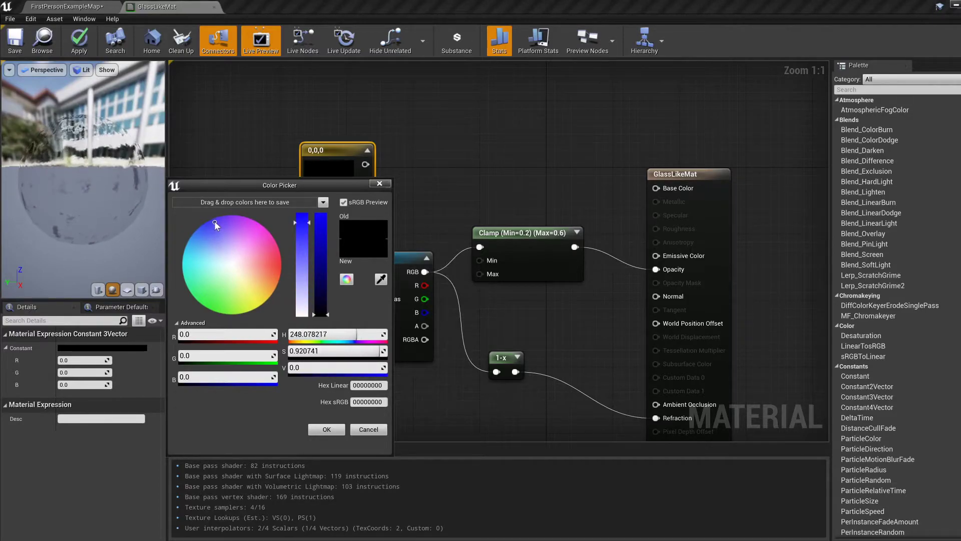
click(379, 279)
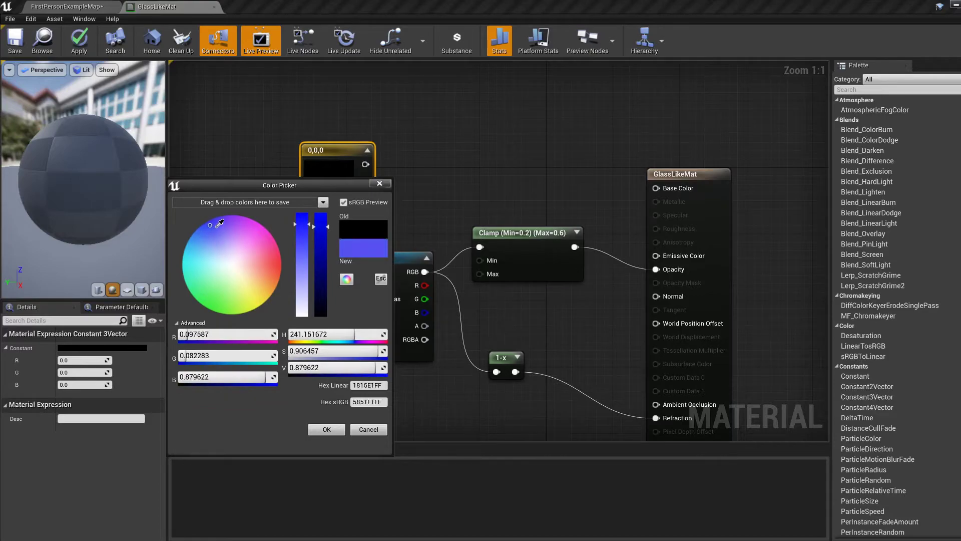
click(216, 227)
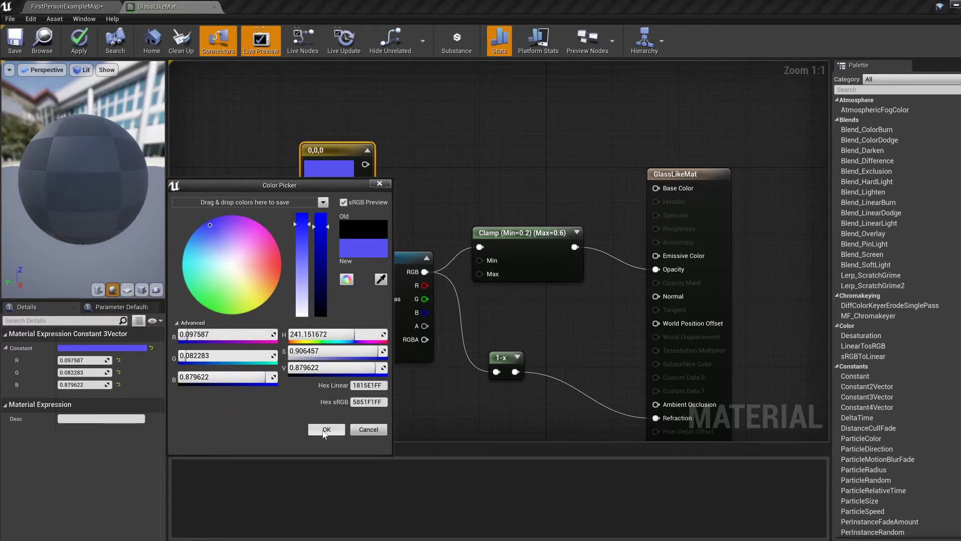
click(326, 430)
Step: Connect the blue Constant3Vector to Base Color, and apply and save GlassLikeMat
drag(373, 166, 658, 191)
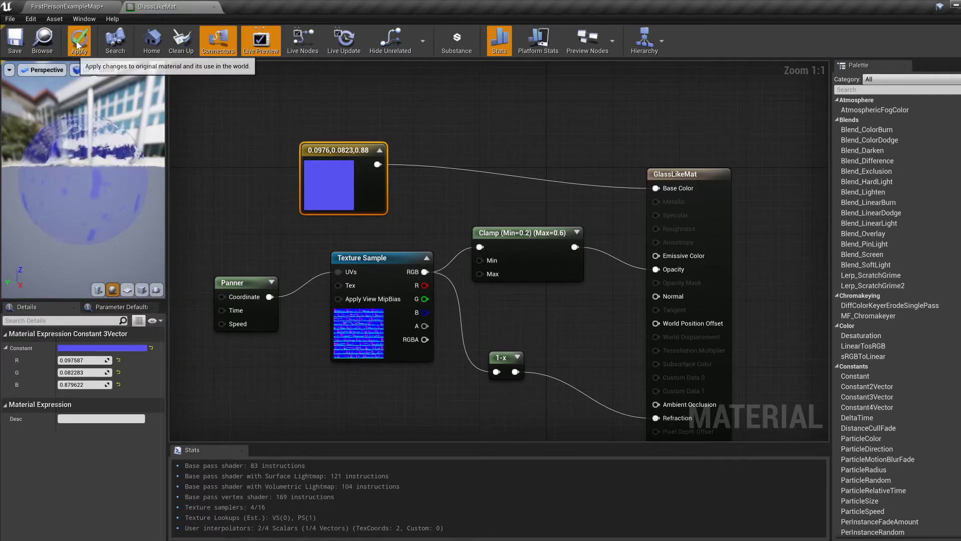
click(14, 50)
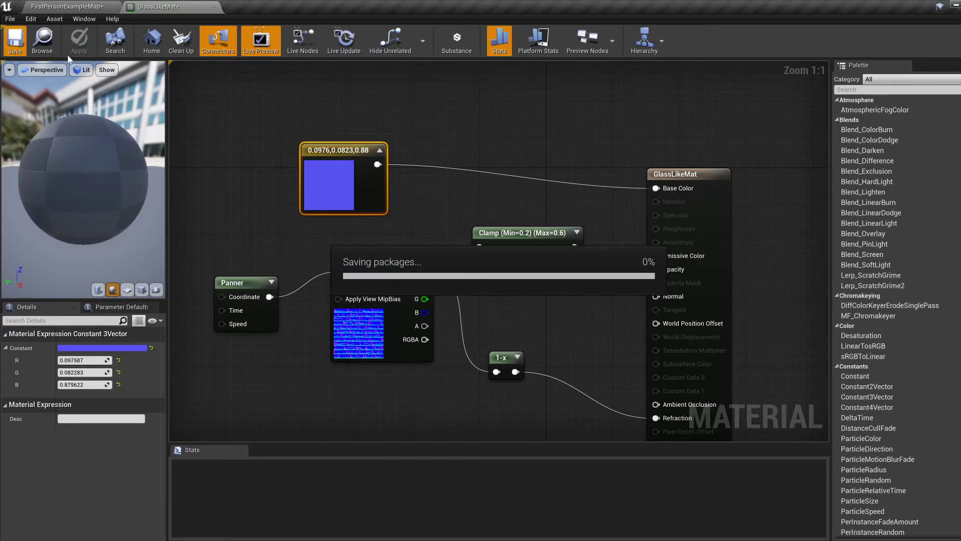
Step: Return to the level and examine the blue tint on the thin wall in the editor viewport
click(70, 6)
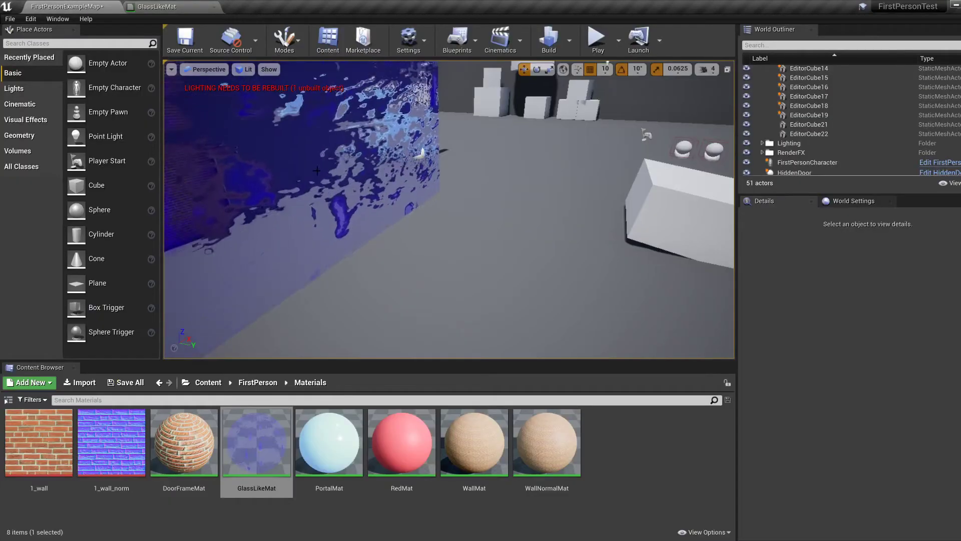
right_drag(449, 209, 530, 210)
key(s)
key(w)
key(s)
key(w)
key(s)
key(s)
key(w)
key(s)
key(a)
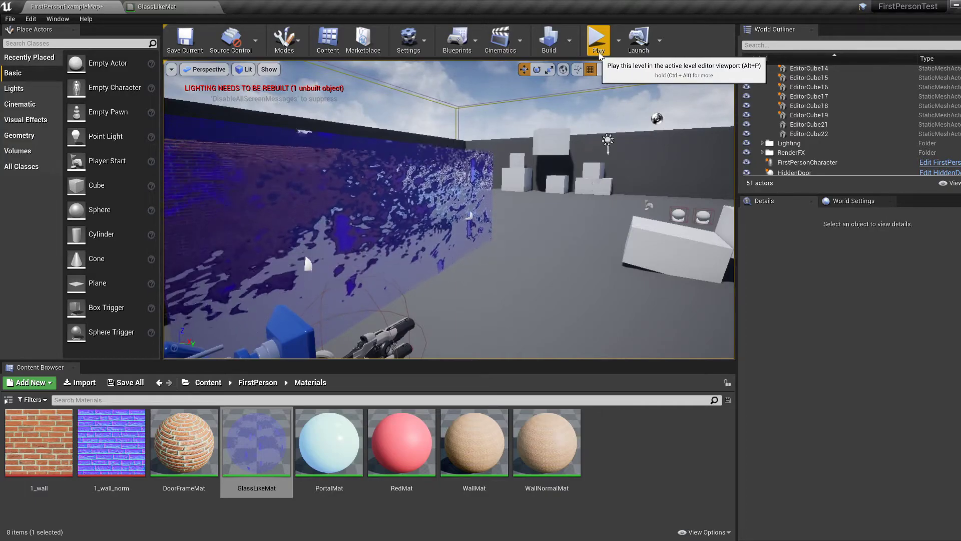
Step: Play the level to examine the blue-tinted glass wall up close, stop playing, and view the wall again in the editor
click(602, 43)
click(572, 97)
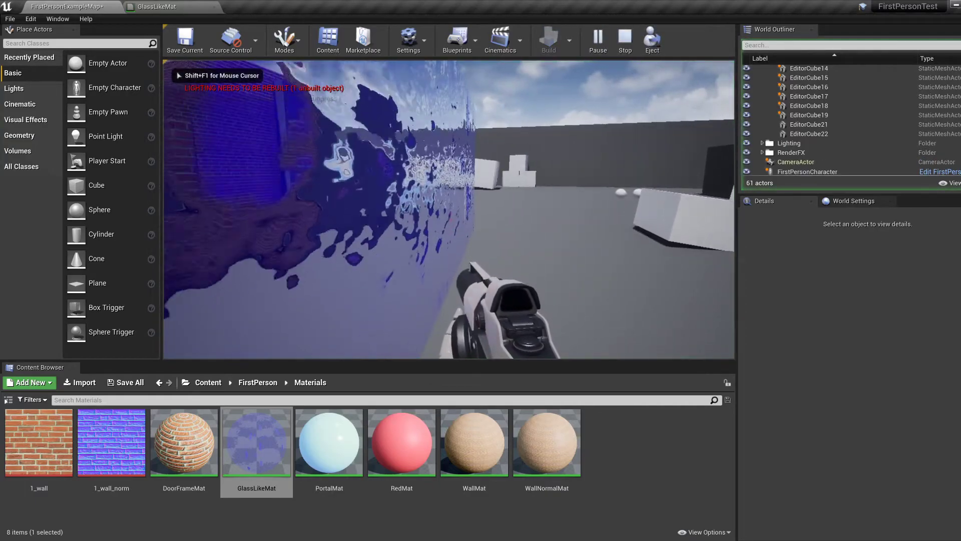
key(s)
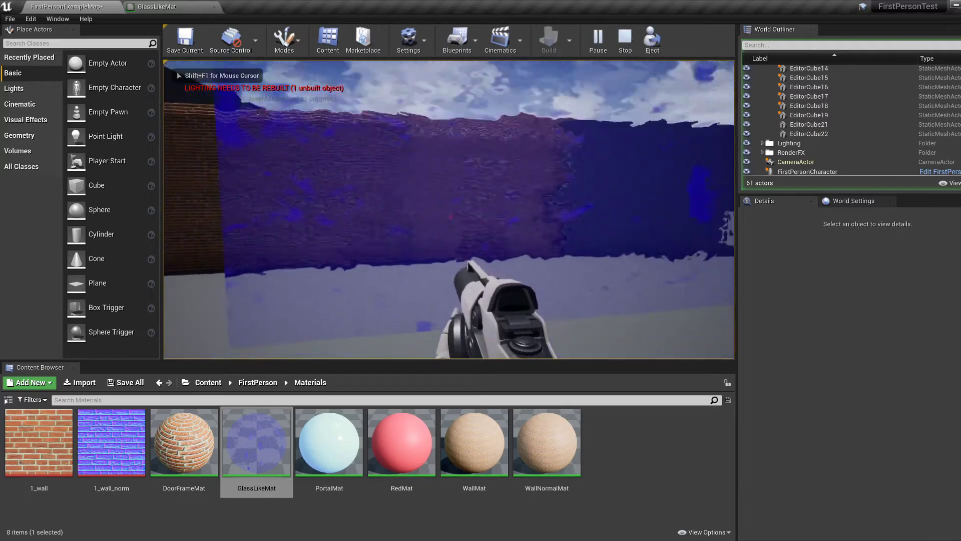
key(w)
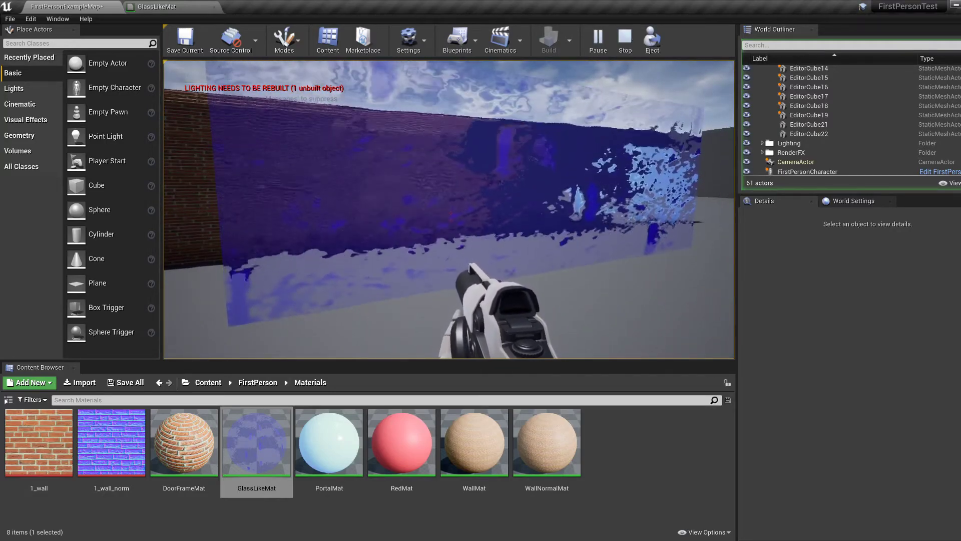
key(Escape)
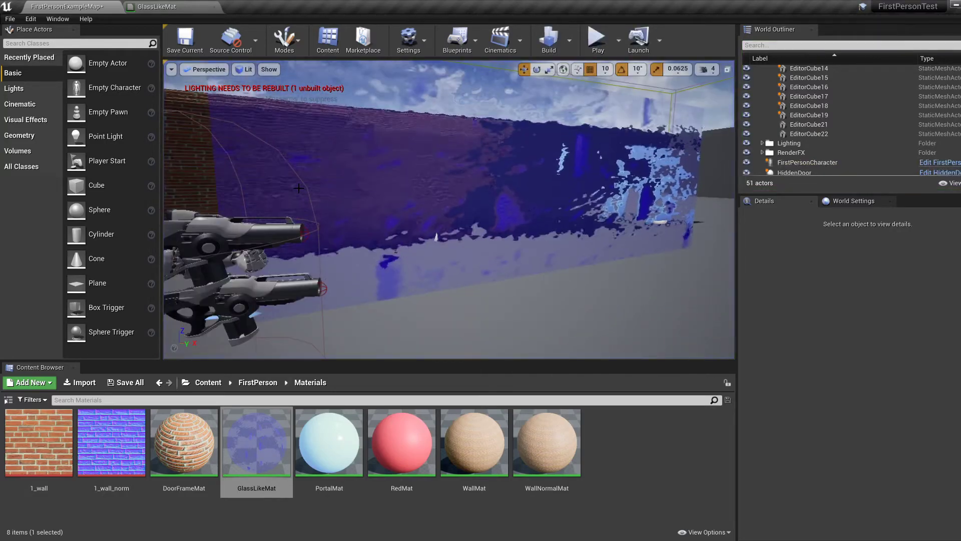
right_drag(299, 188, 403, 198)
key(w)
key(s)
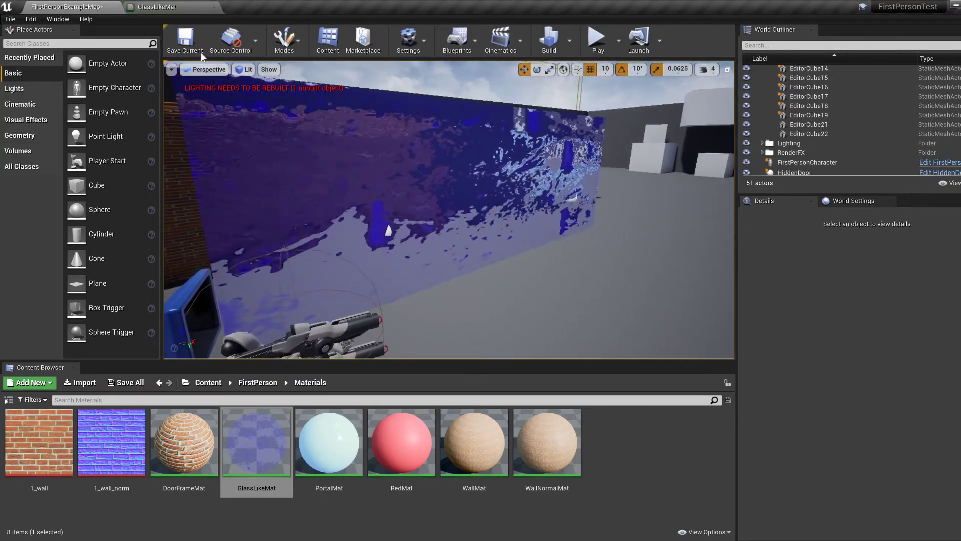
Step: Review the GlassLikeMat node graph and compare it with the blue-tinted wall in the level
click(176, 10)
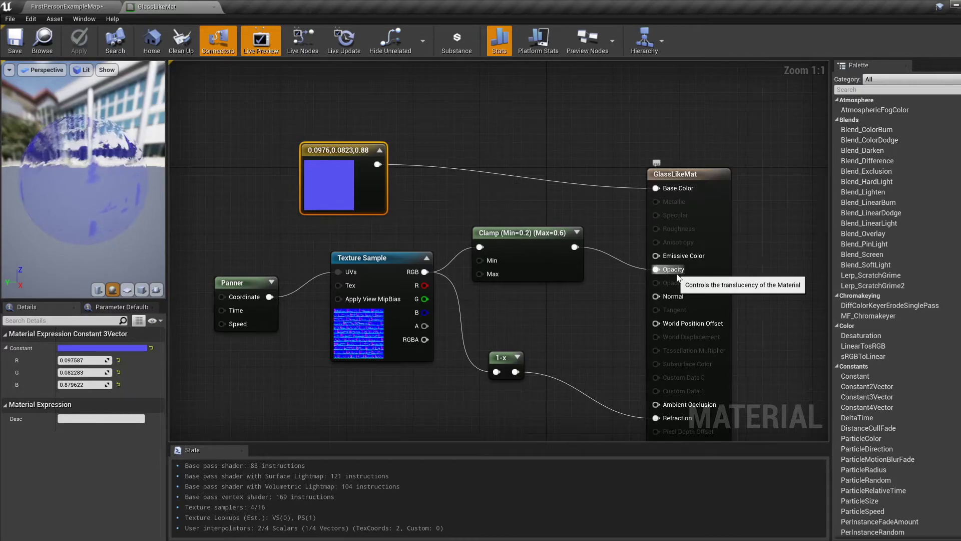
right_drag(598, 339, 582, 269)
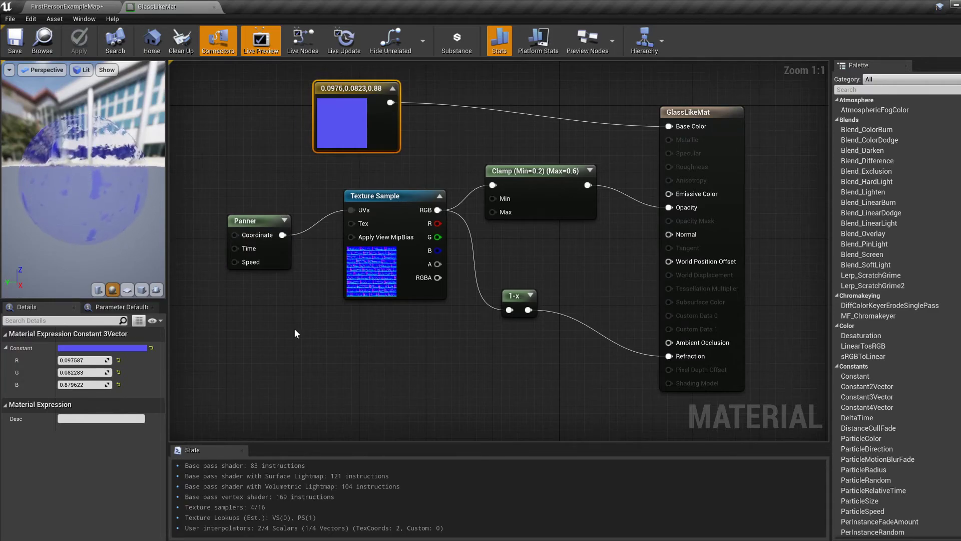
click(64, 7)
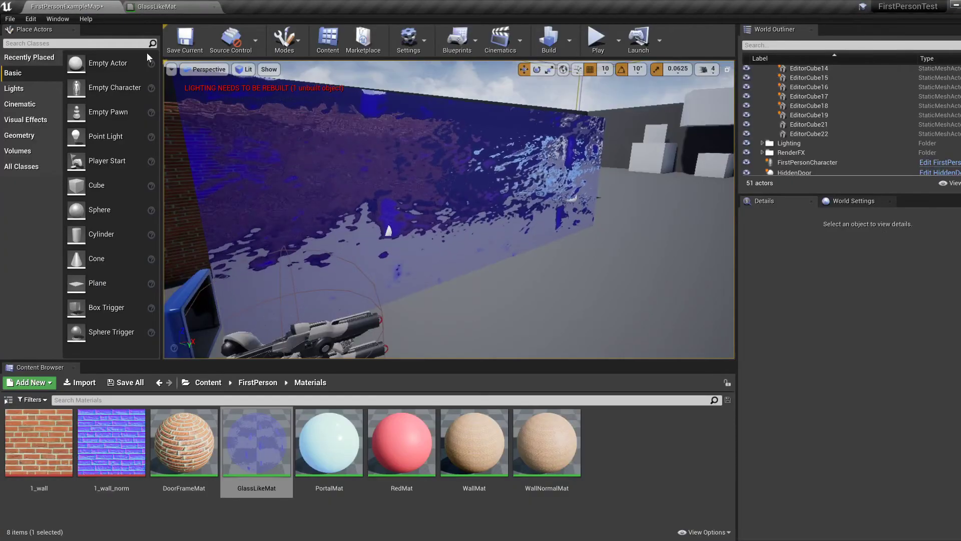
right_drag(449, 209, 391, 175)
key(w)
key(s)
mouse_move(493, 222)
right_down()
mouse_move(502, 227)
mouse_move(493, 222)
right_up()
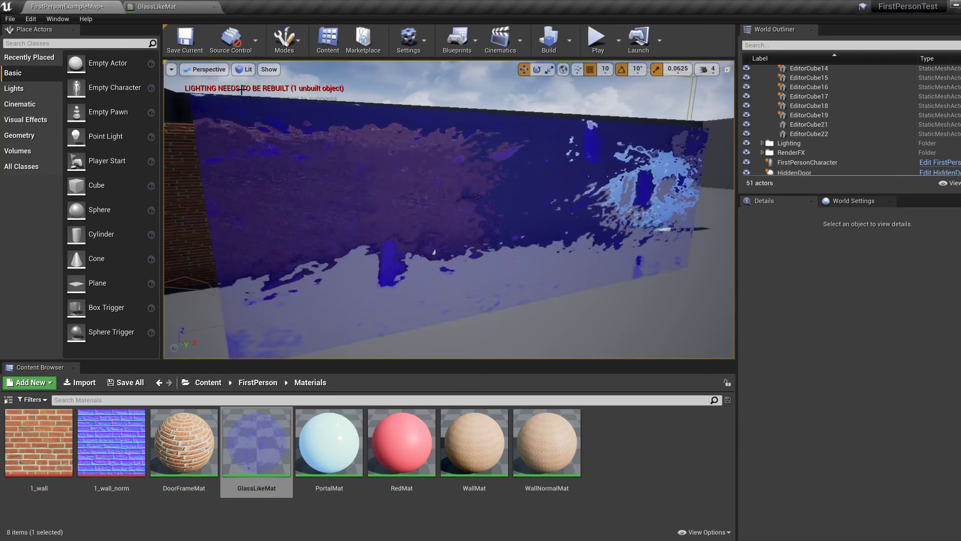
click(160, 7)
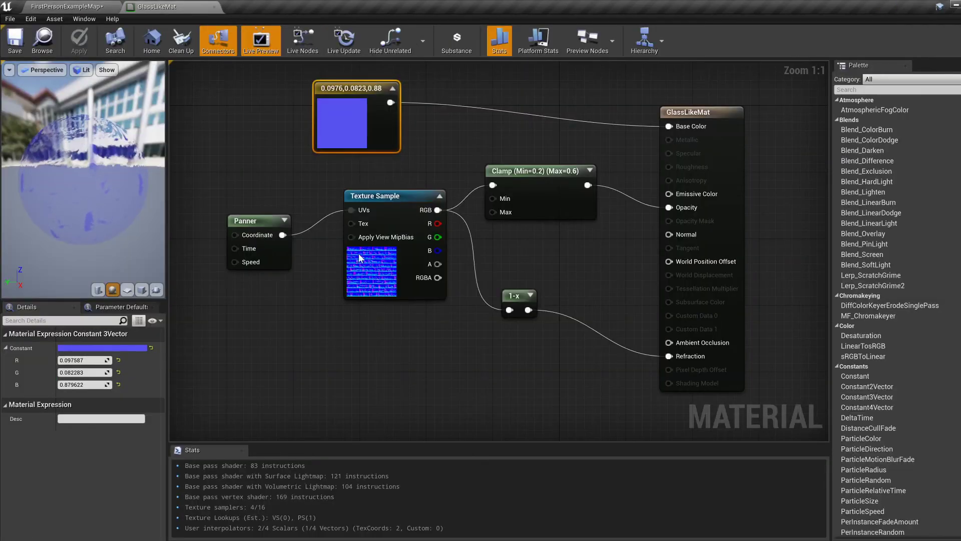